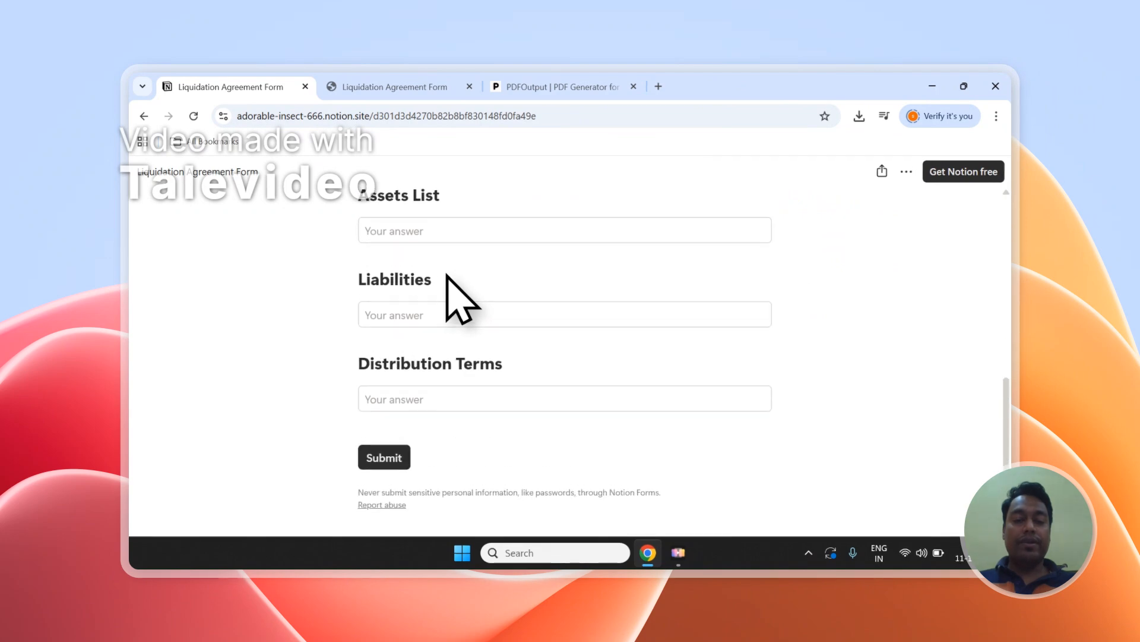
Look over the public Liquidation Agreement Form's fields, from Party Names to Distribution Terms
scroll(444, 279, "up", 5)
scroll(402, 314, "down", 1)
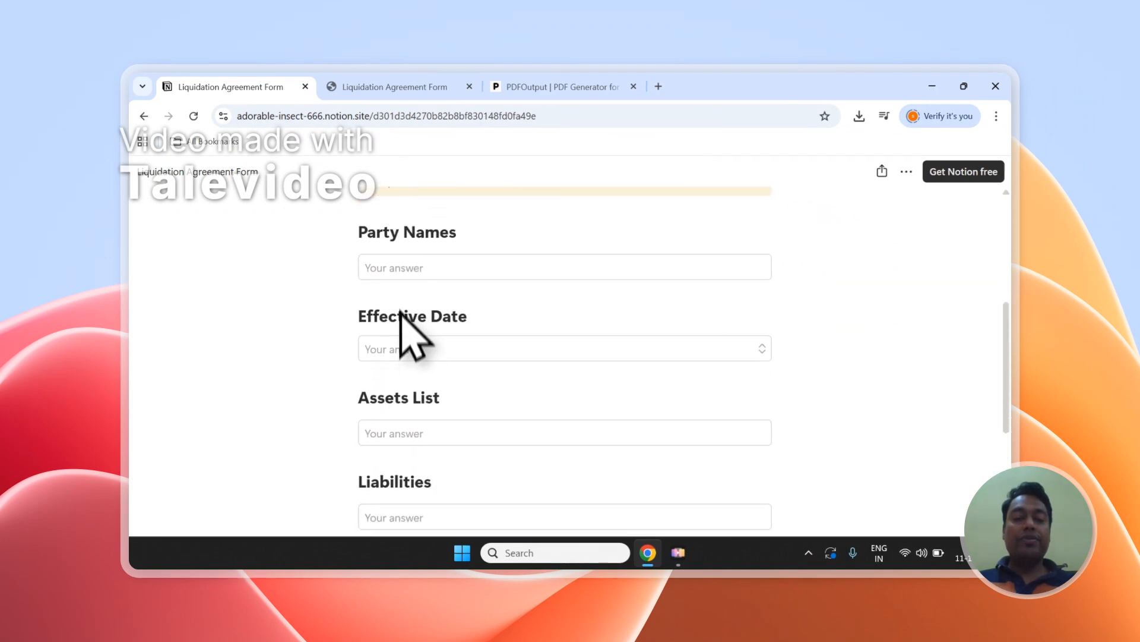
scroll(401, 309, "down", 3)
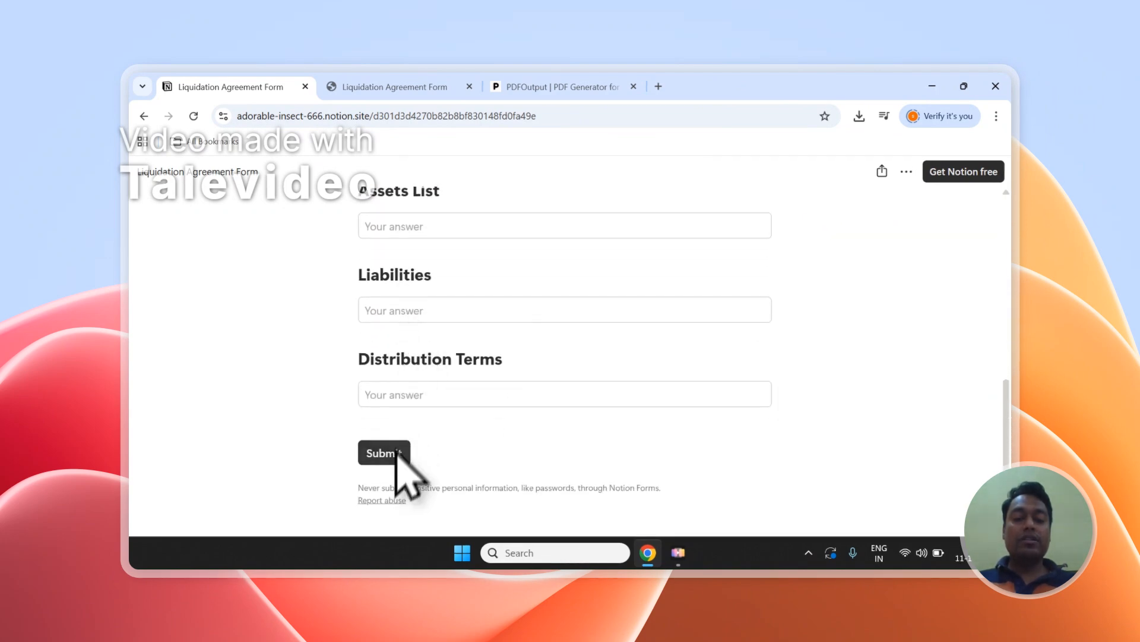
Switch to the Notion responses page, mark Entry-1 and Entry-2 for review, and clear the selection
left_click(394, 87)
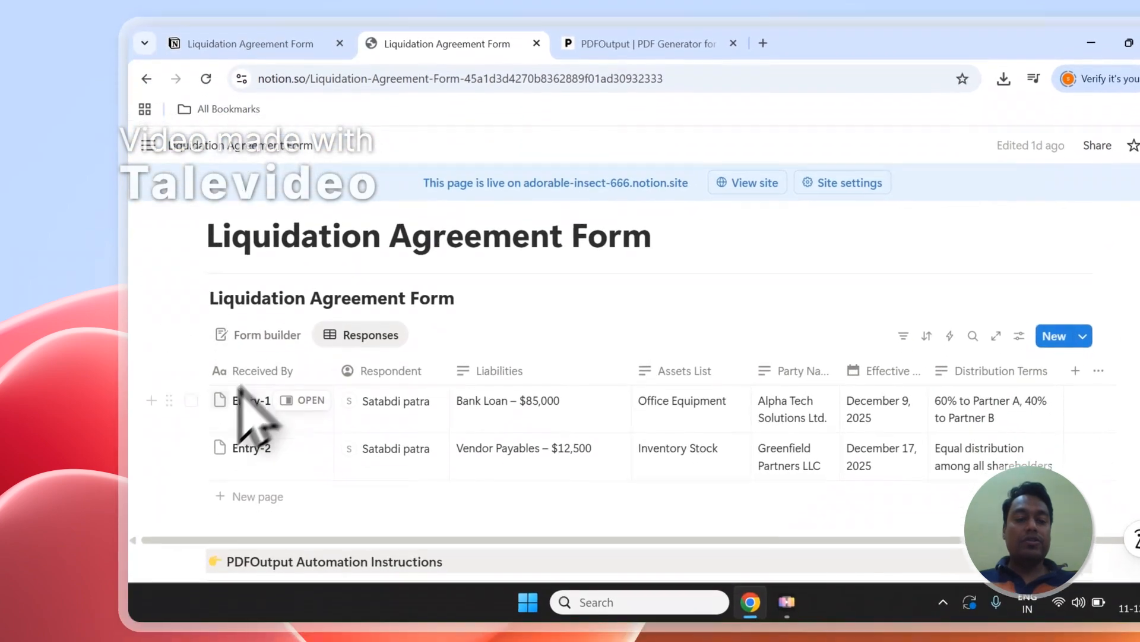
left_click(191, 387)
left_click(191, 435)
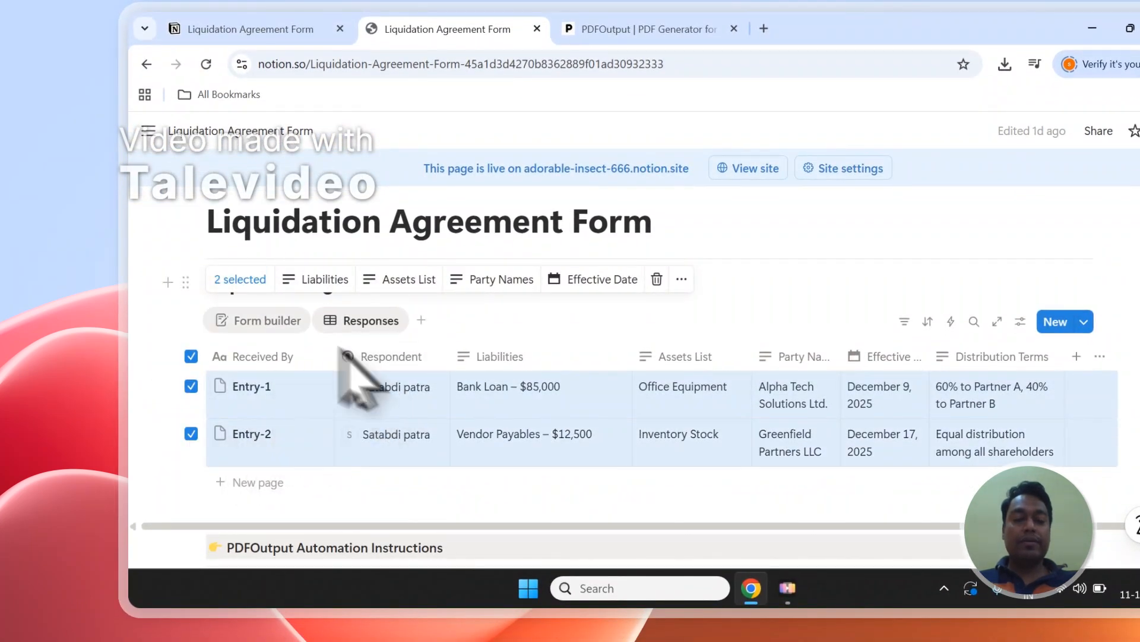
left_click(191, 357)
left_click(192, 386)
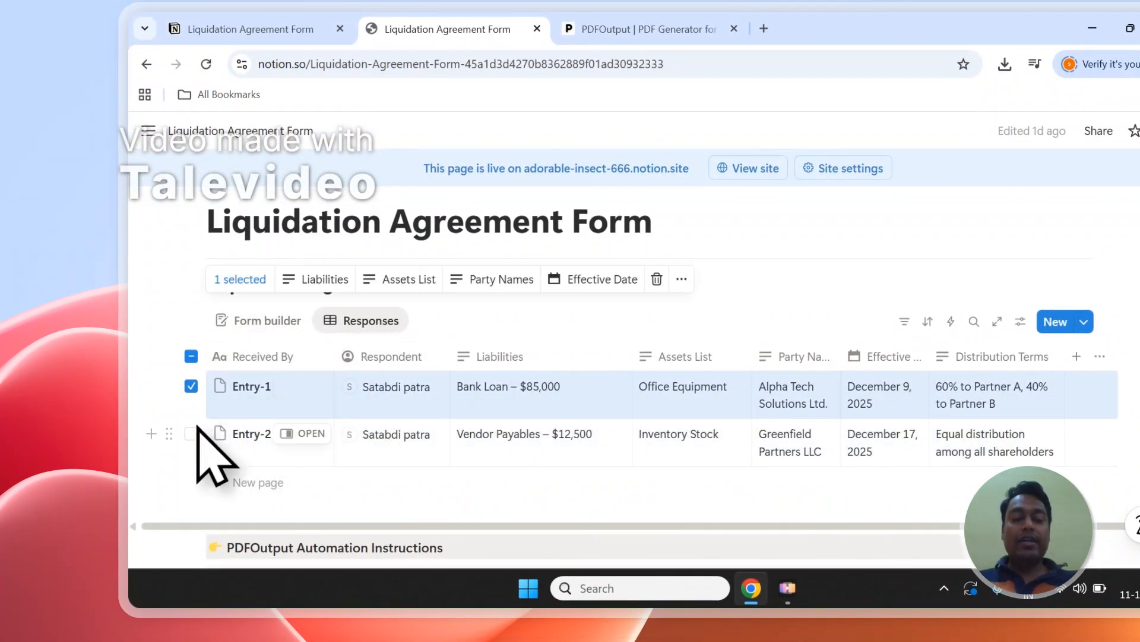
left_click(192, 434)
key("Escape")
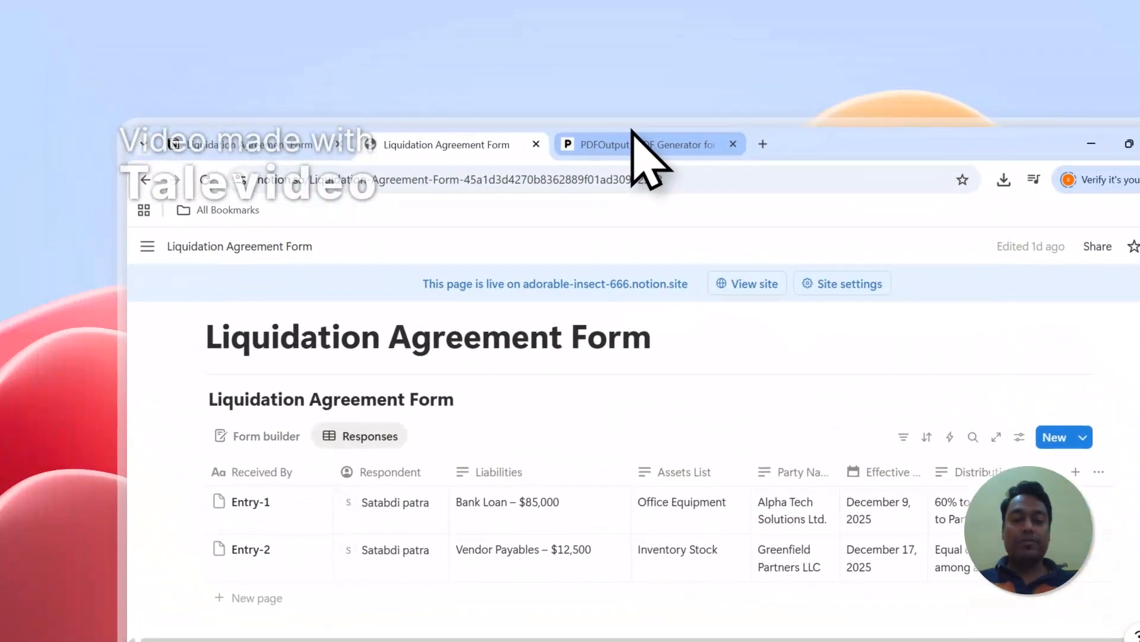
Switch to the PDFOutput site and examine the headline, highlighting "PDFs", "Google Docs" and "Notion Database"
left_click(531, 28)
scroll(344, 383, "up", 3)
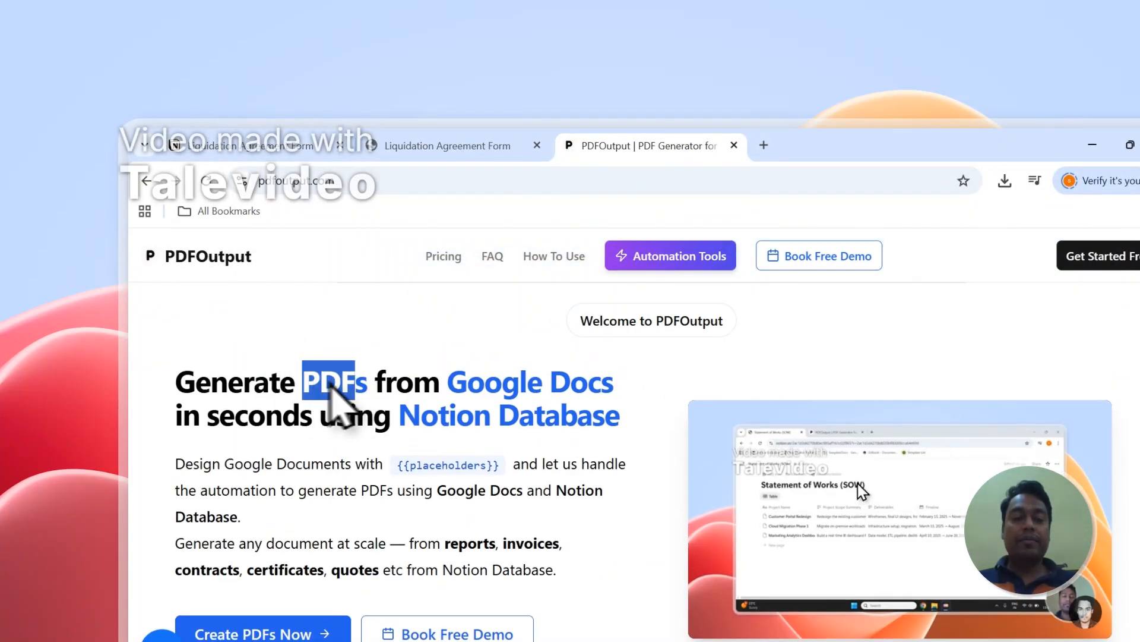
left_click_drag(447, 383, 612, 389)
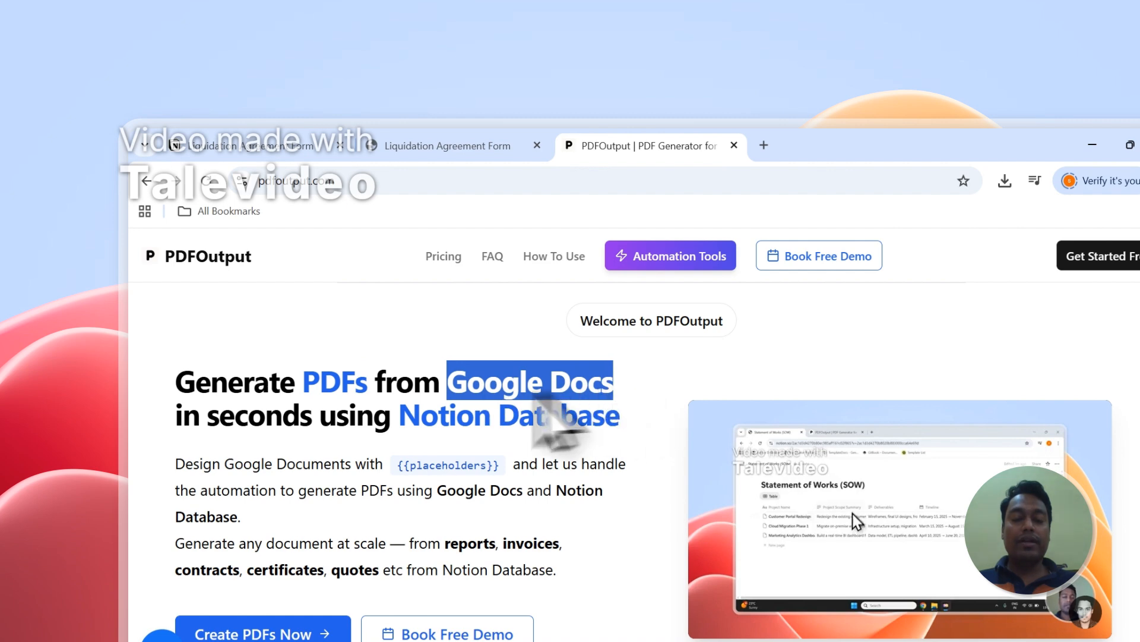
left_click_drag(399, 416, 618, 419)
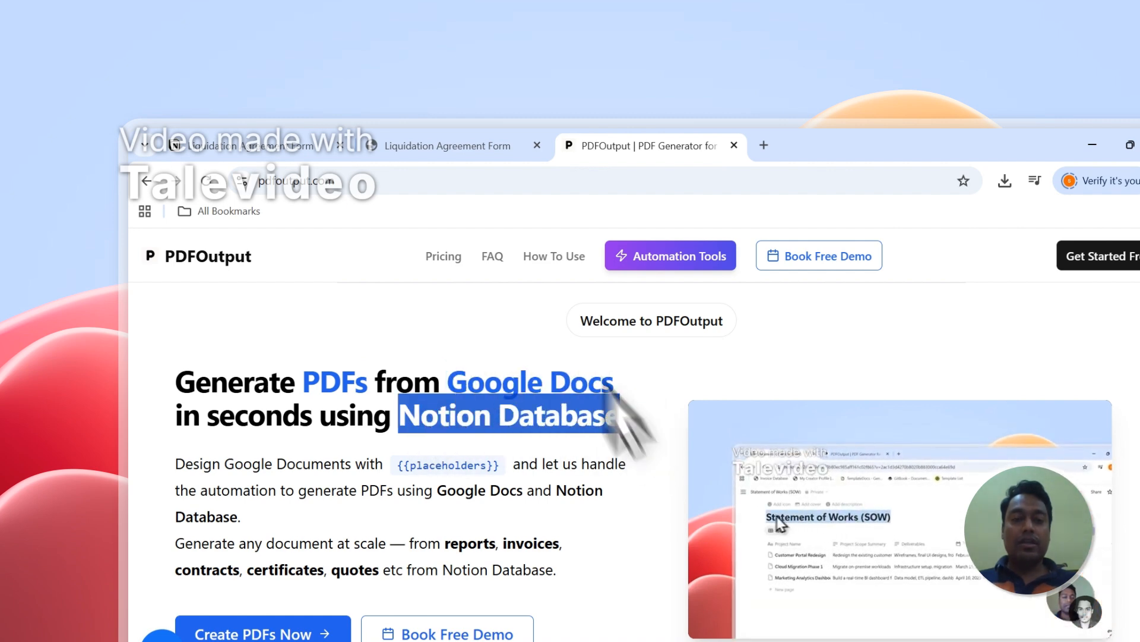
Return to the Notion form responses, check both entries again, and deselect them
left_click(478, 145)
left_click(191, 502)
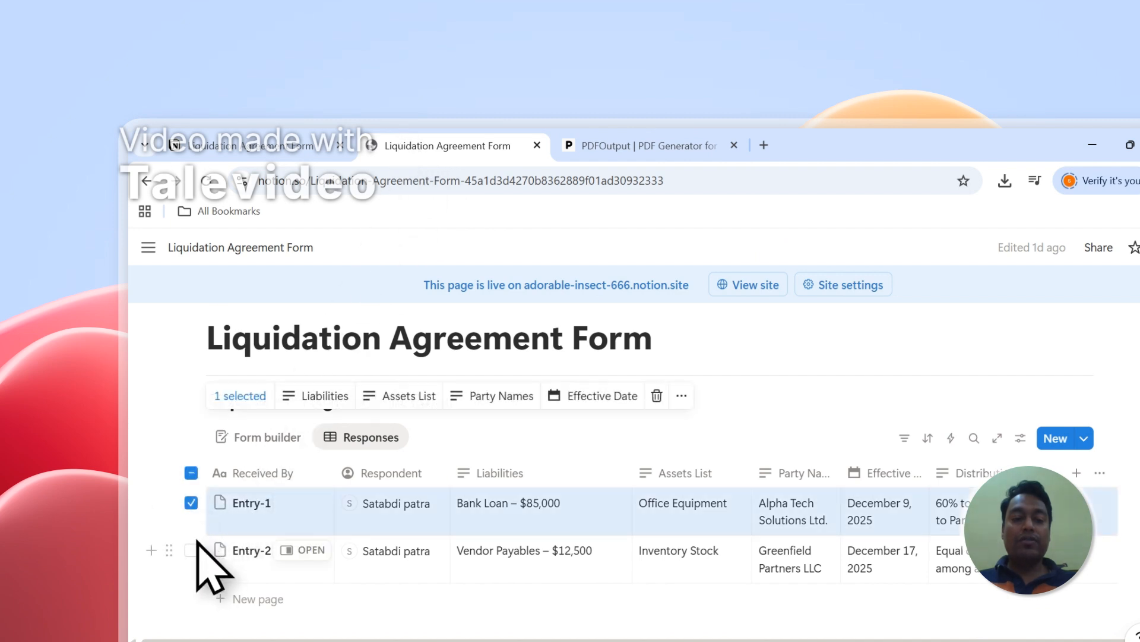
left_click(192, 547)
left_click(192, 473)
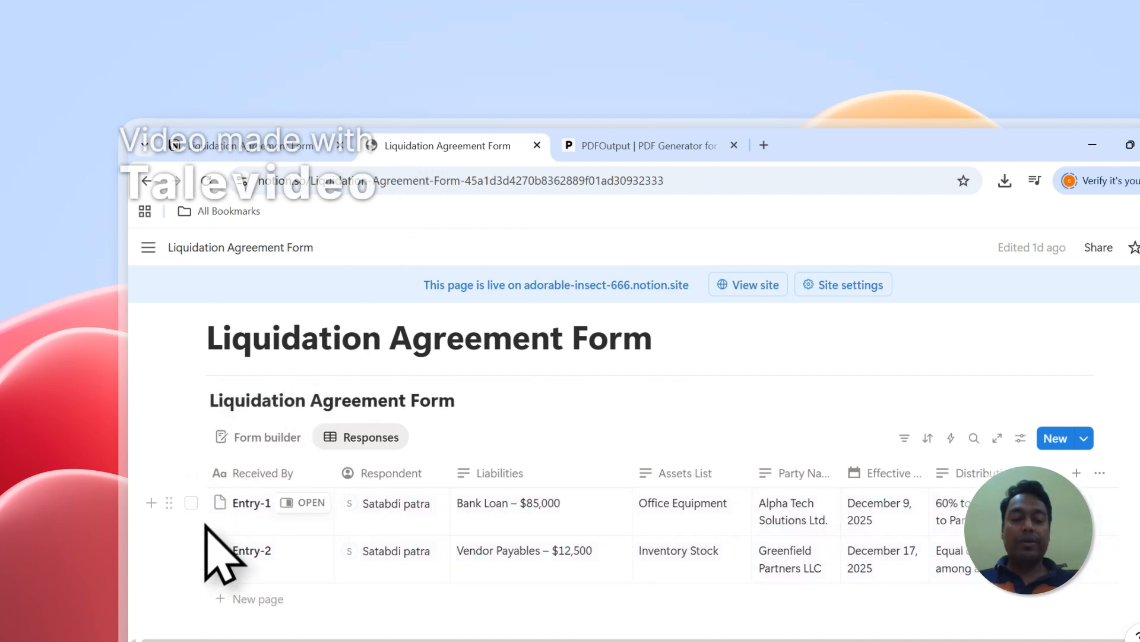
Go back to the PDFOutput homepage and read which document types it supports, from reports to quotes
left_click(612, 146)
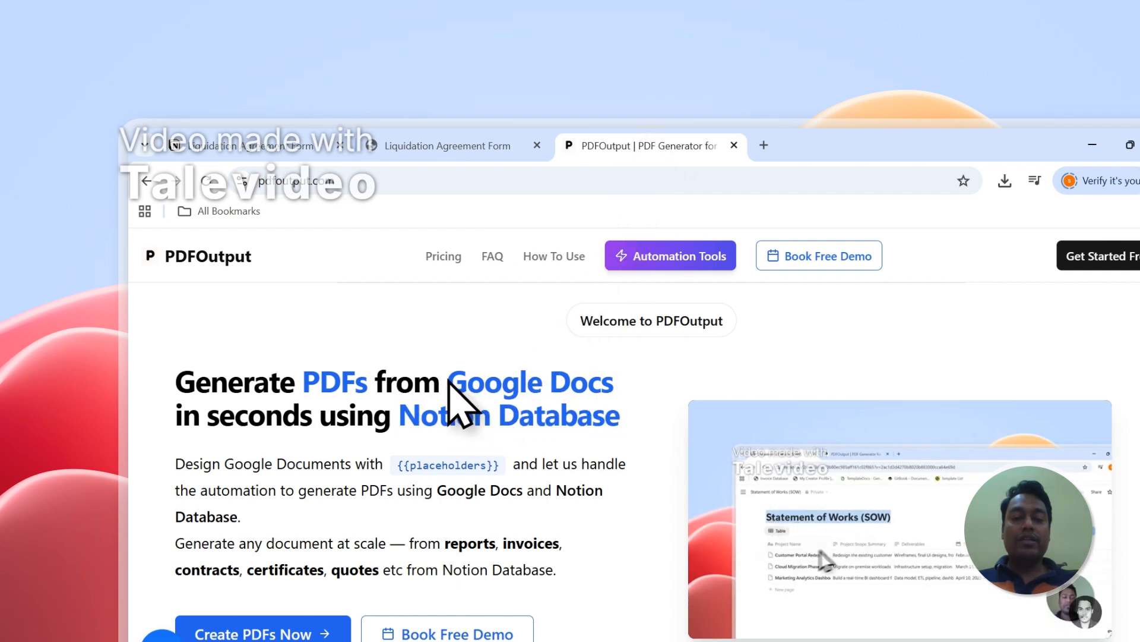
left_click_drag(450, 381, 612, 387)
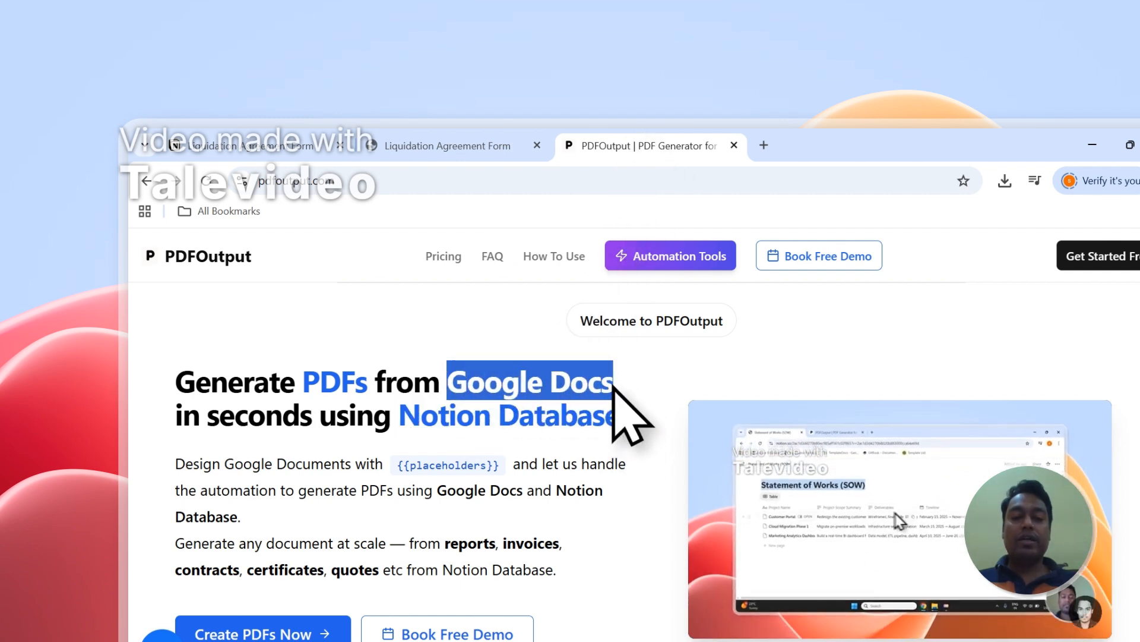
scroll(614, 392, "down", 1)
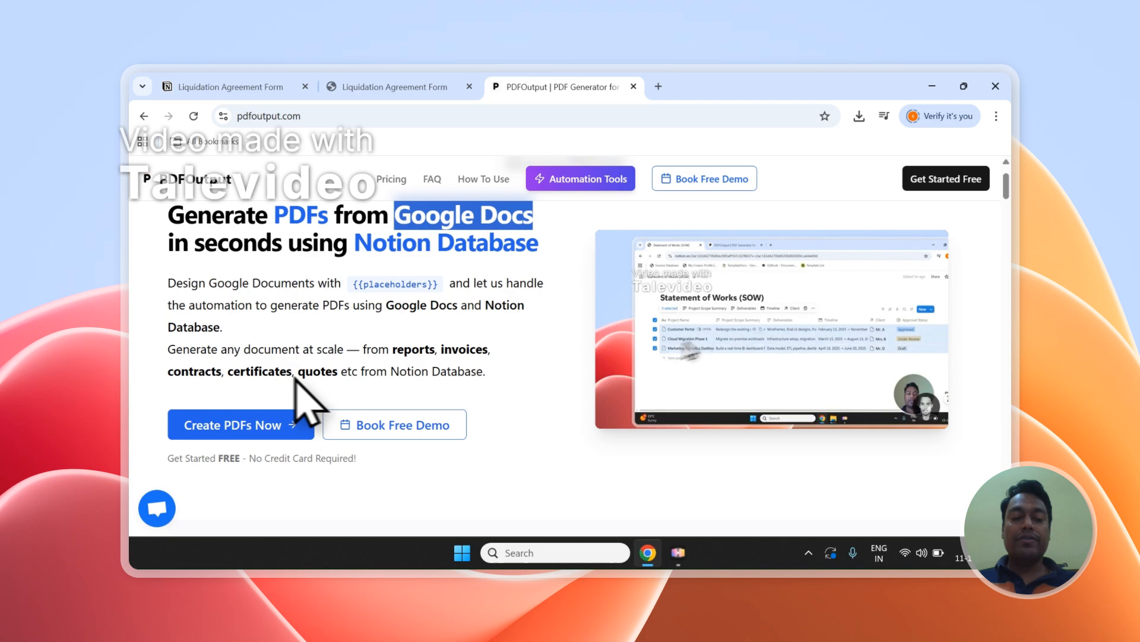
left_click_drag(337, 371, 396, 352)
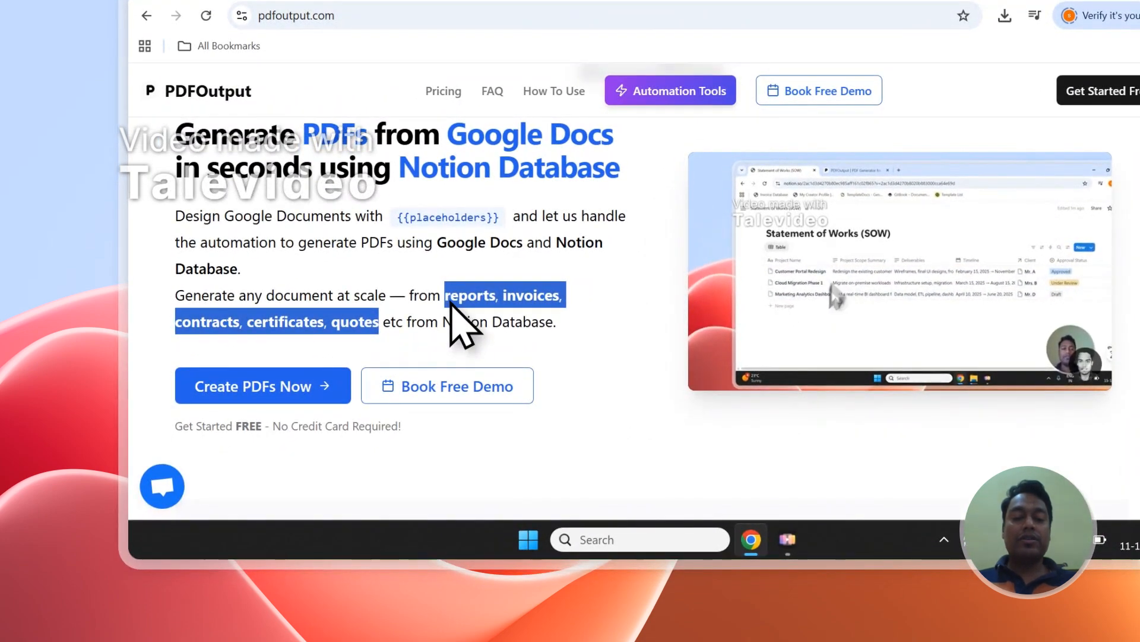
left_click(343, 279)
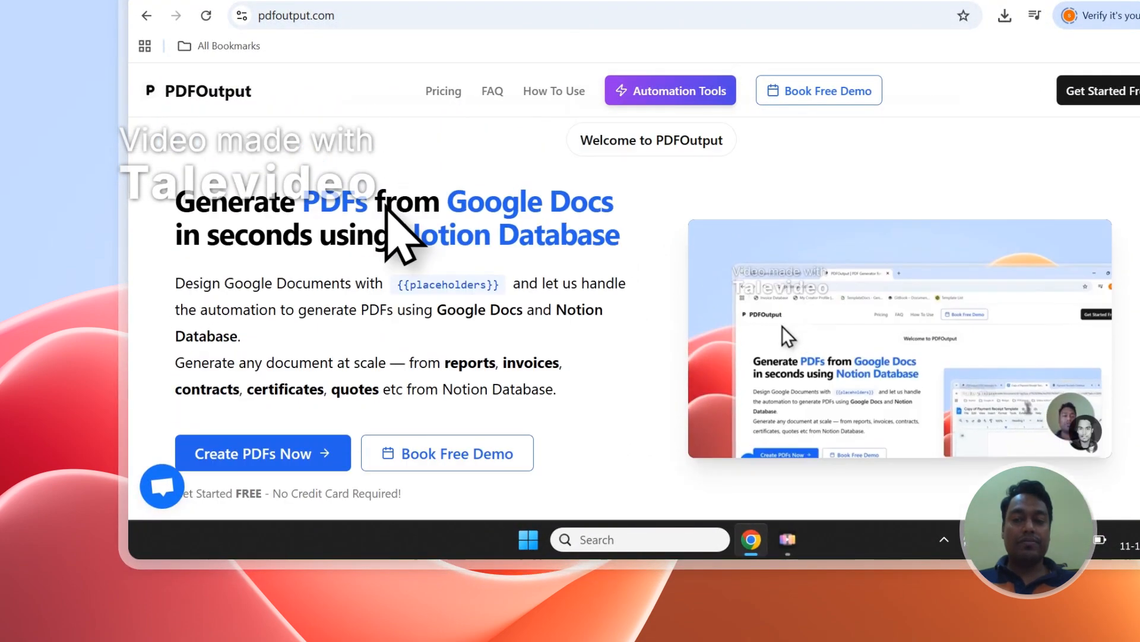
Start creating PDFs in PDFOutput and sign in with the existing Google account
scroll(394, 235, "up", 2)
left_click(250, 474)
left_click(579, 368)
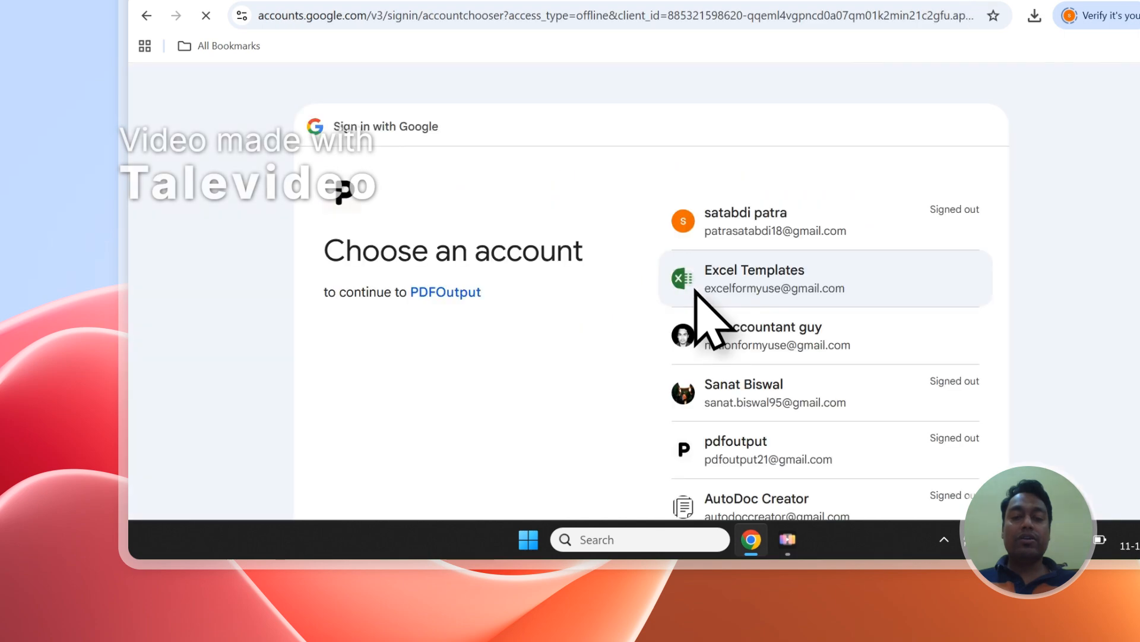
left_click(778, 348)
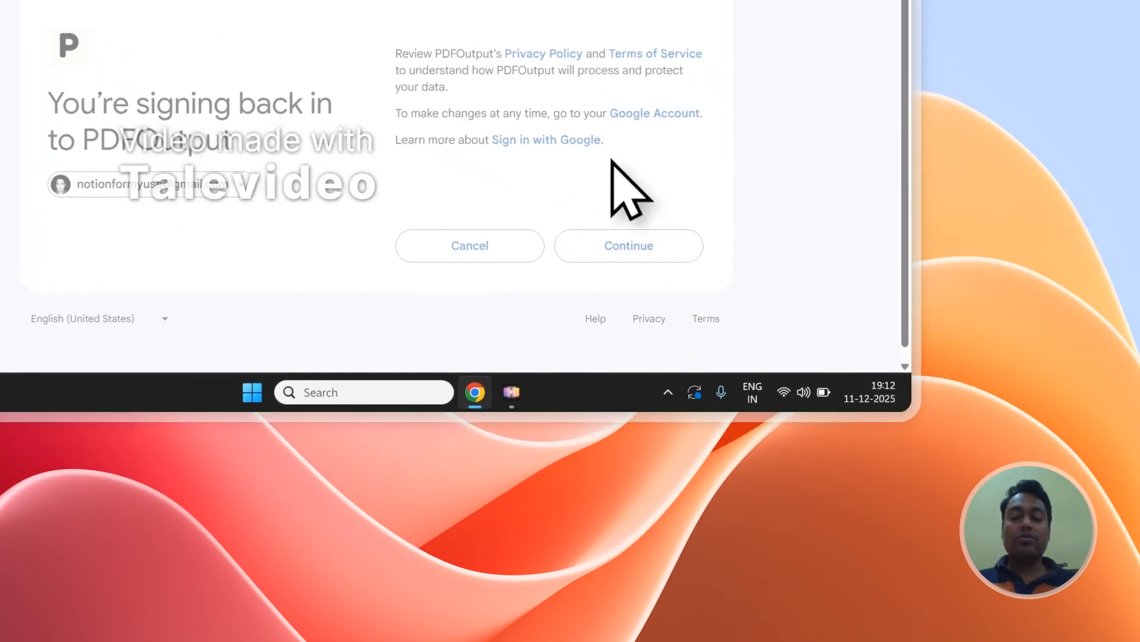
left_click(615, 245)
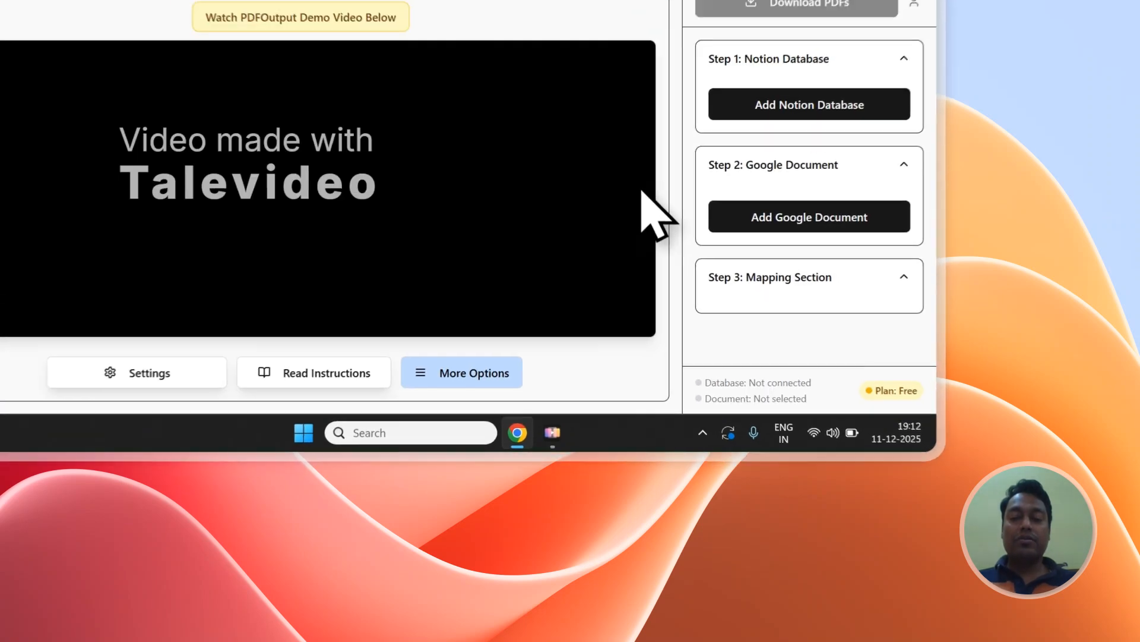
Examine the connected LLC Operating Agreement Form database and its copyable properties in the mapping section
left_click(820, 105)
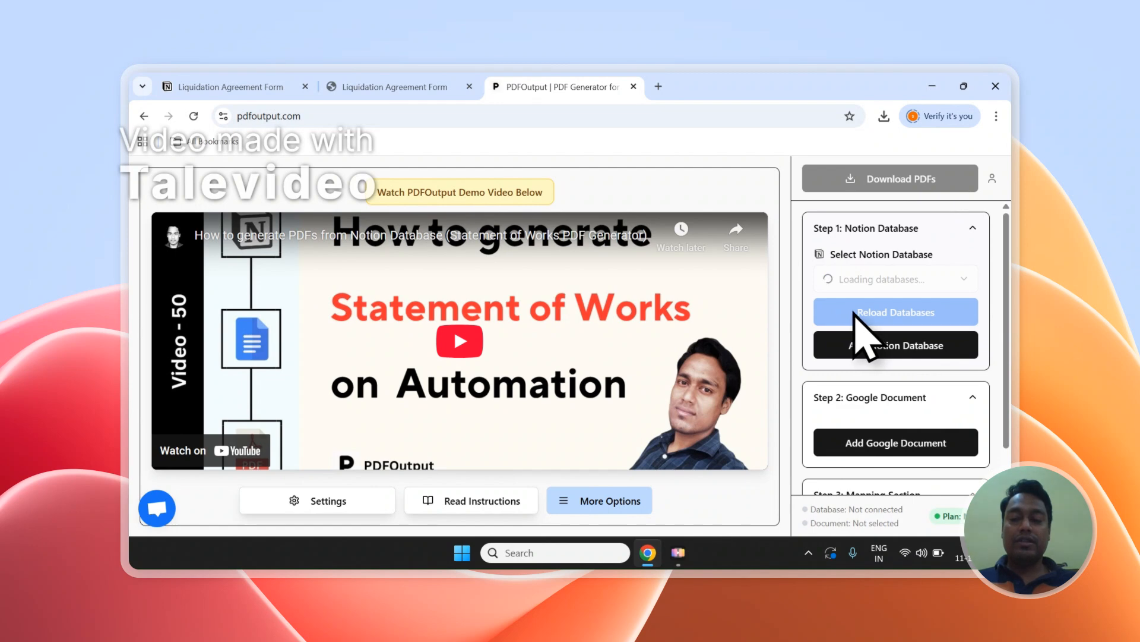
scroll(824, 292, "down", 1)
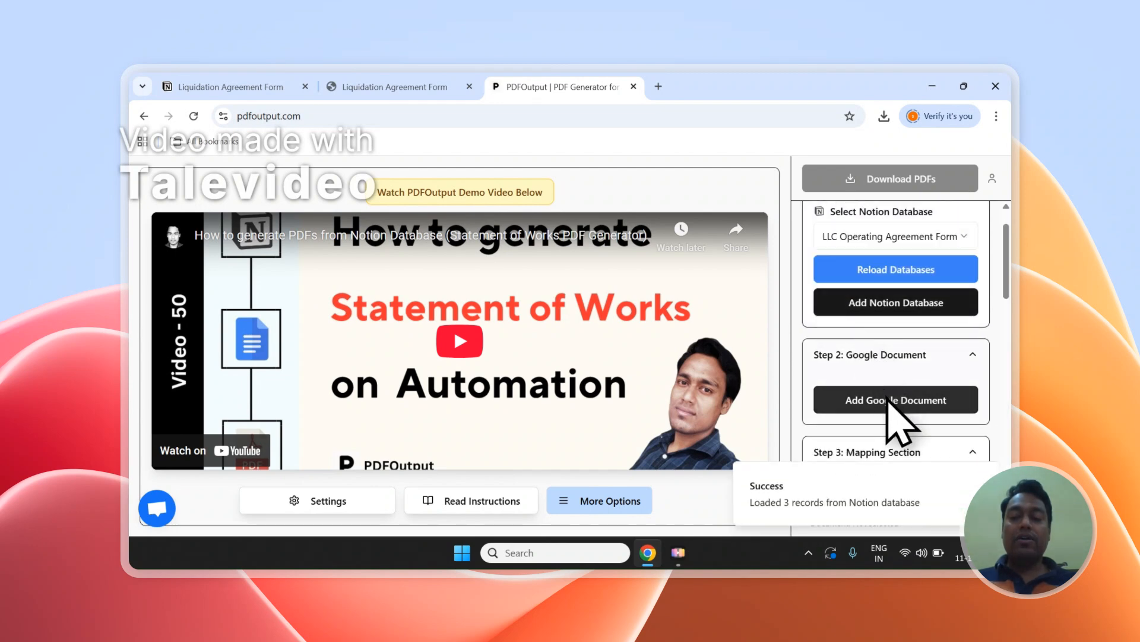
scroll(888, 401, "down", 7)
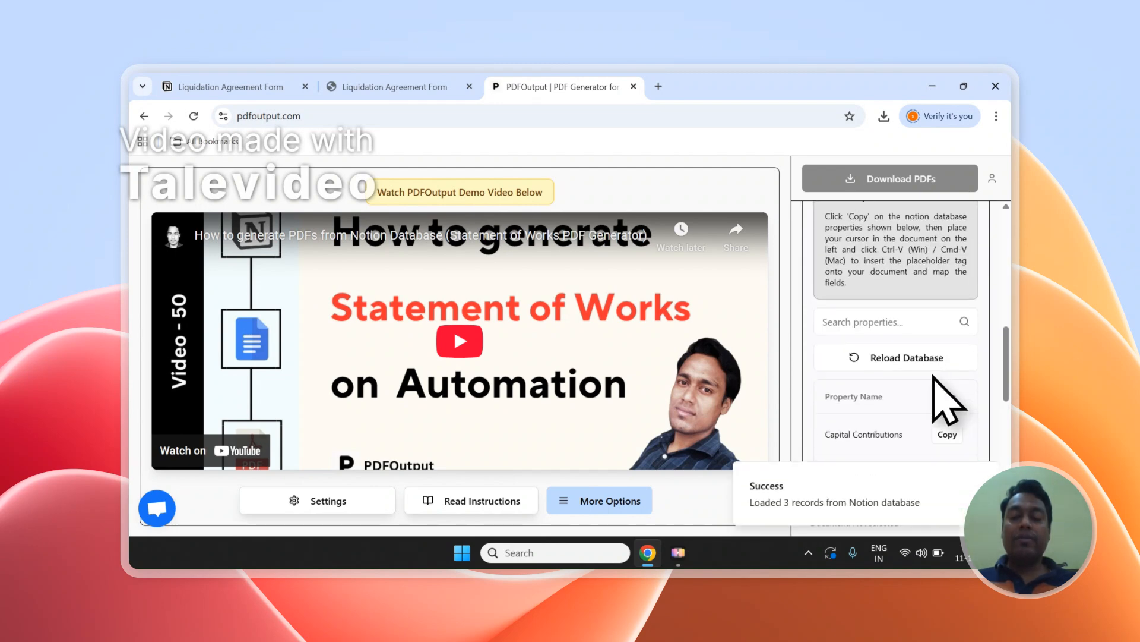
scroll(947, 407, "down", 7)
scroll(947, 407, "up", 7)
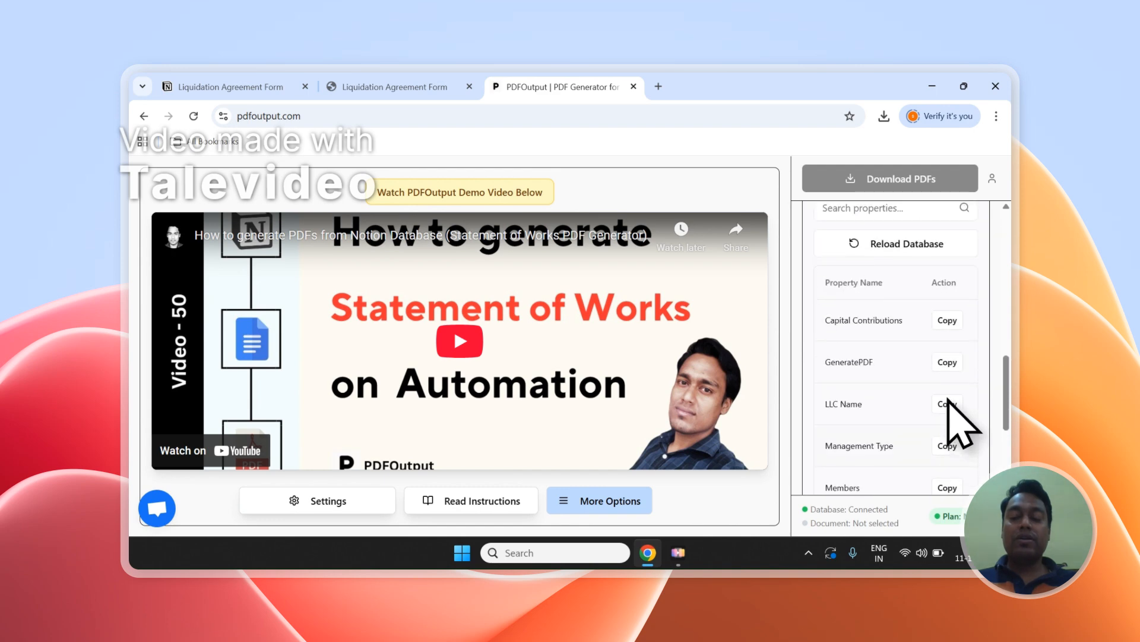
scroll(881, 356, "up", 10)
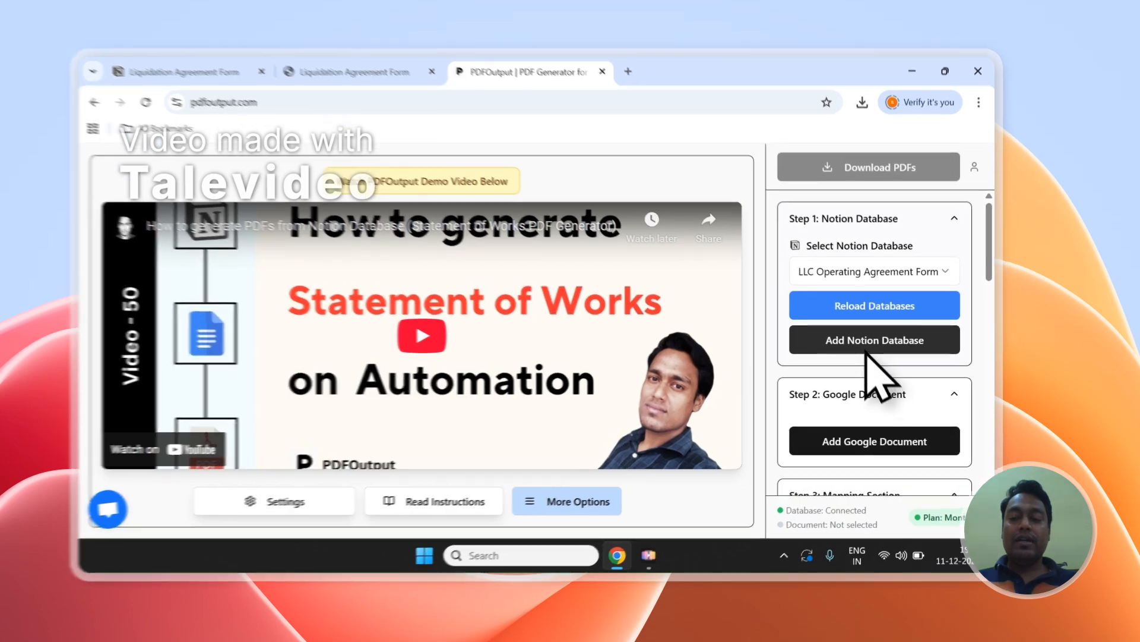
Start adding a Notion database in PDFOutput and copy the "Liquidation Agreement Form" page title from Notion
left_click(867, 348)
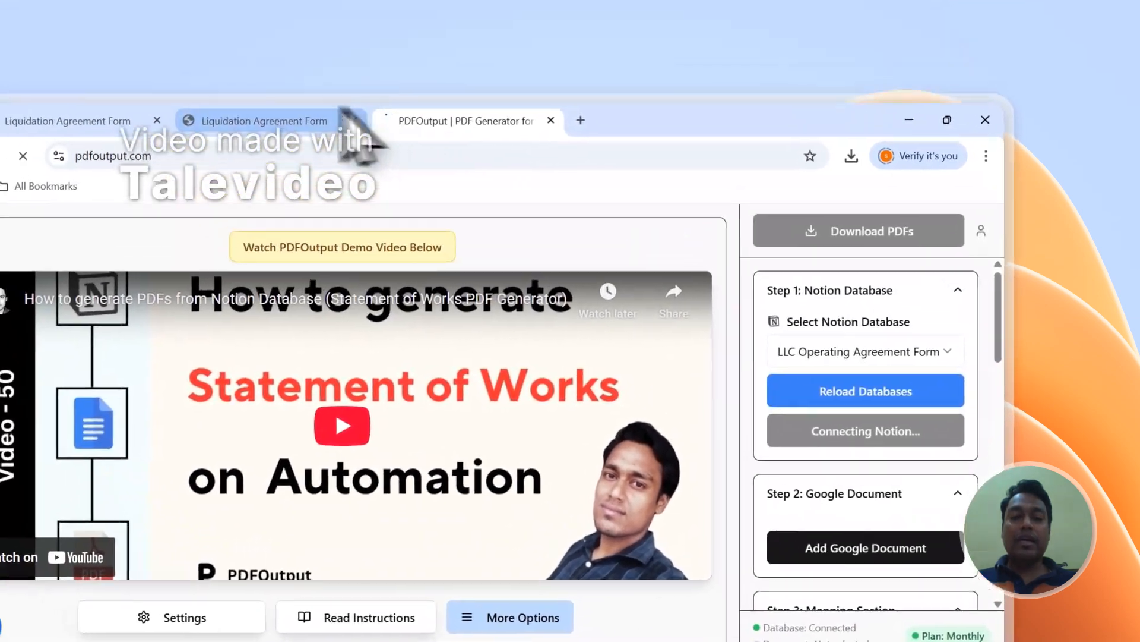
left_click(354, 72)
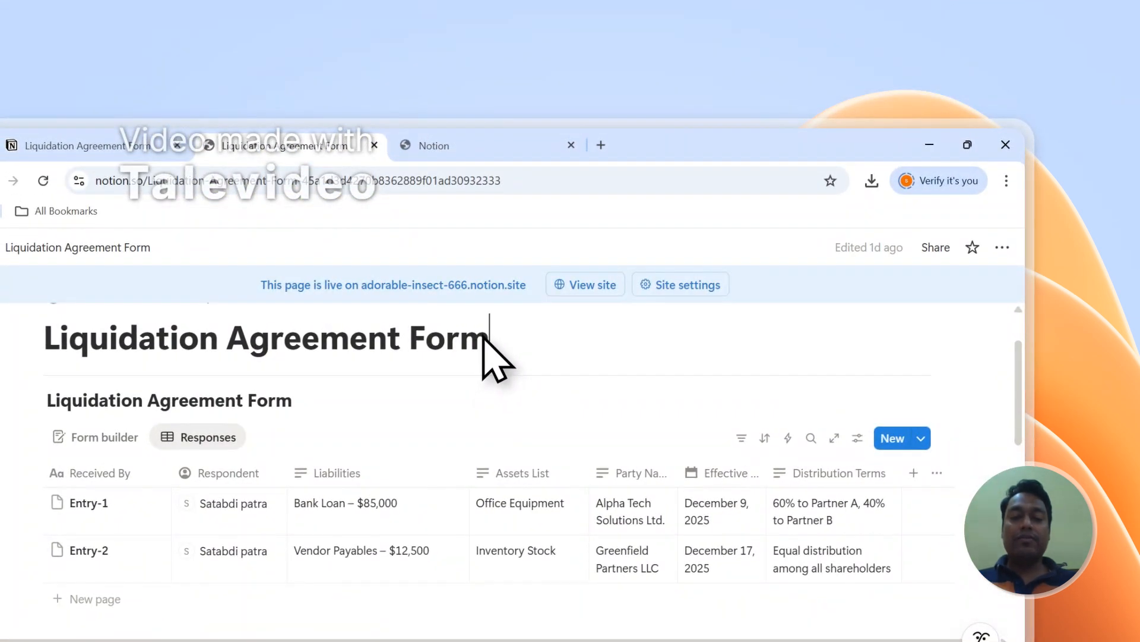
left_click_drag(484, 338, 48, 342)
right_click(97, 353)
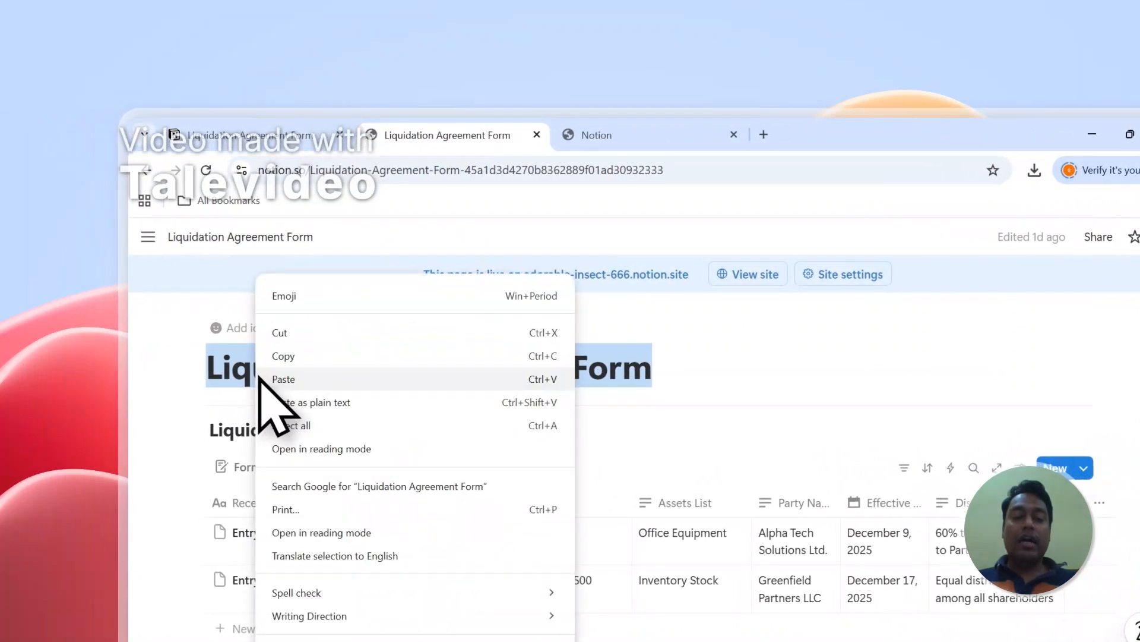
left_click(287, 357)
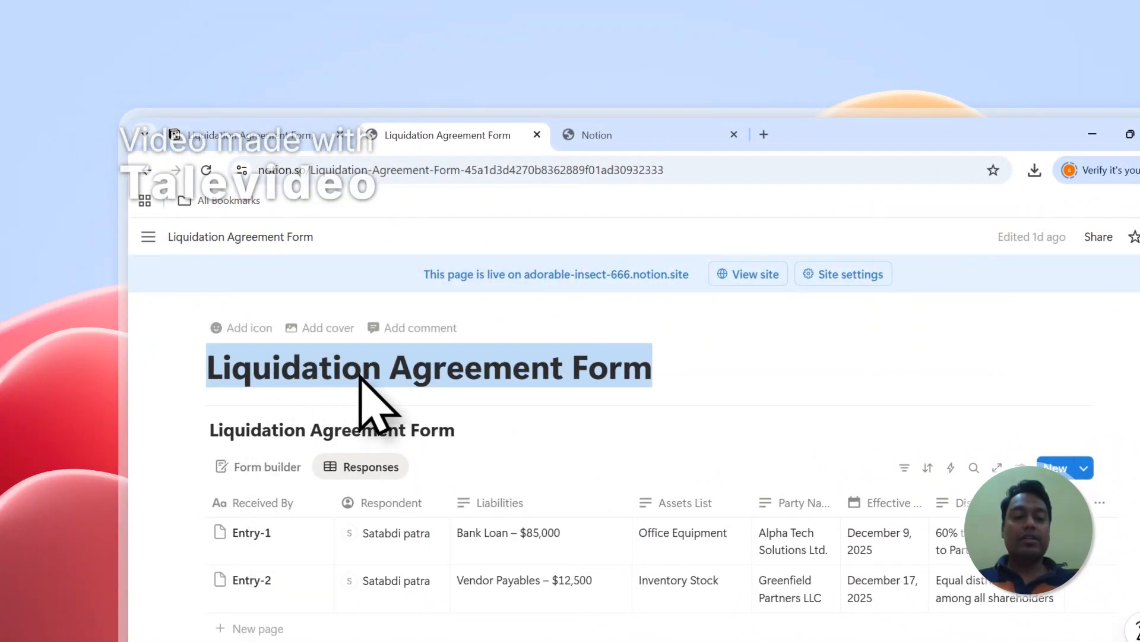
right_click(522, 381)
left_click(542, 355)
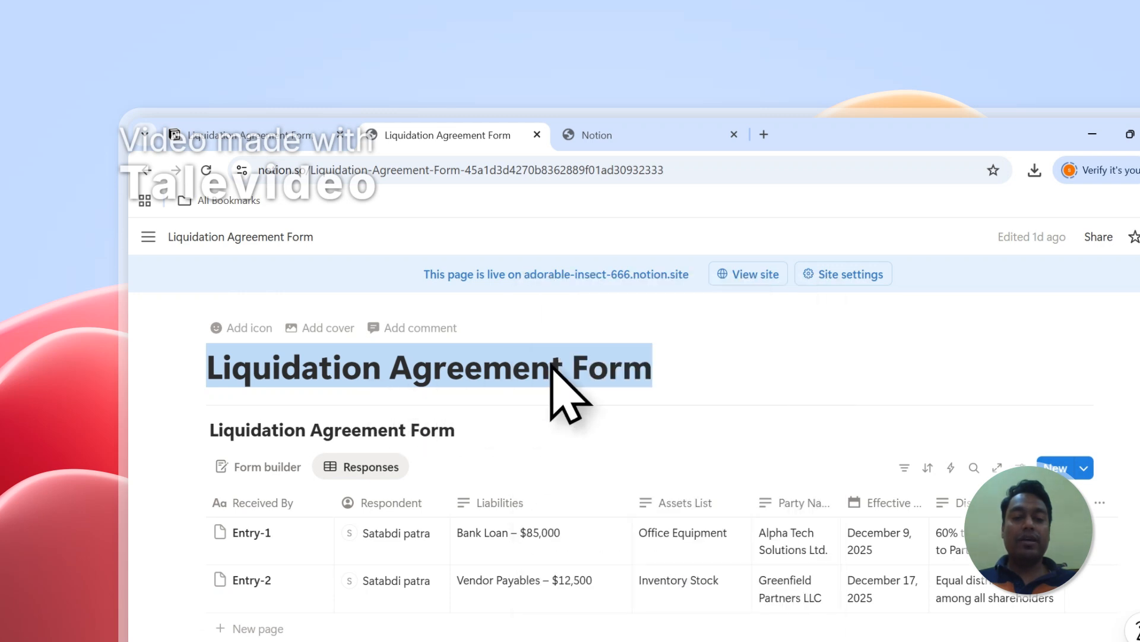
In the Notion connection request, find pages by the copied title and select the top-level Liquidation Agreement Form page for PDFOutput access
left_click(645, 131)
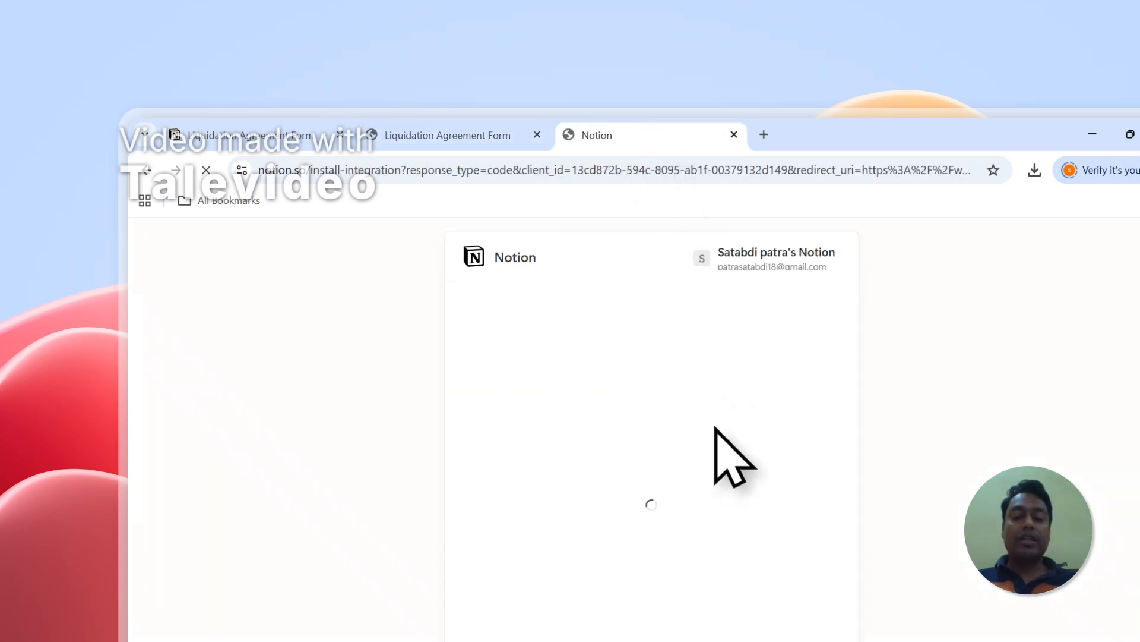
scroll(715, 426, "down", 1)
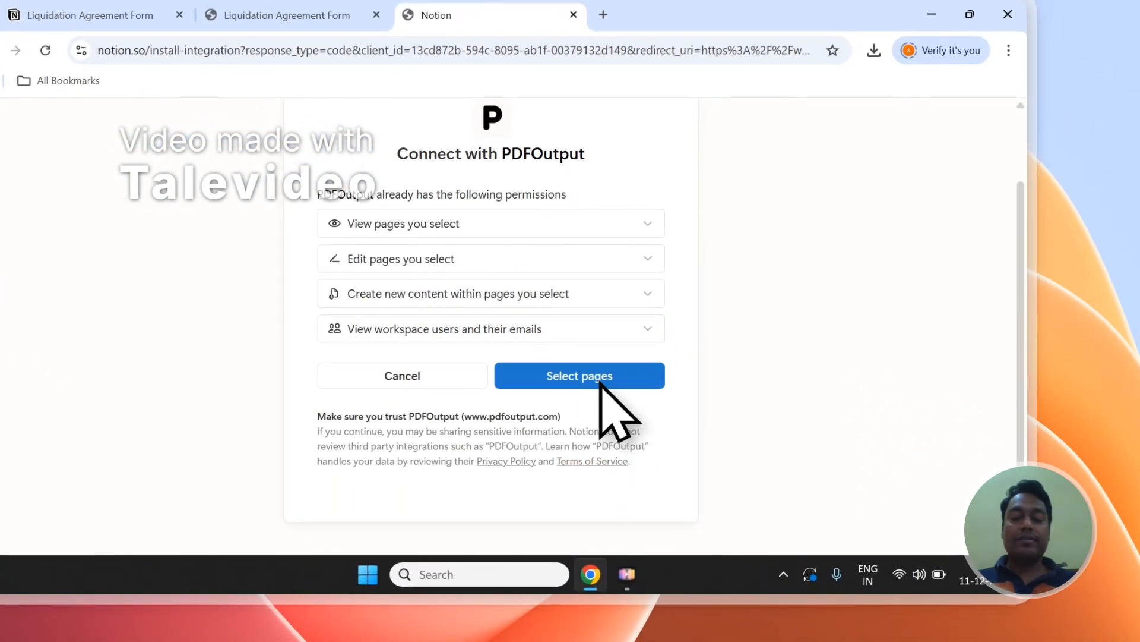
left_click(600, 384)
right_click(380, 266)
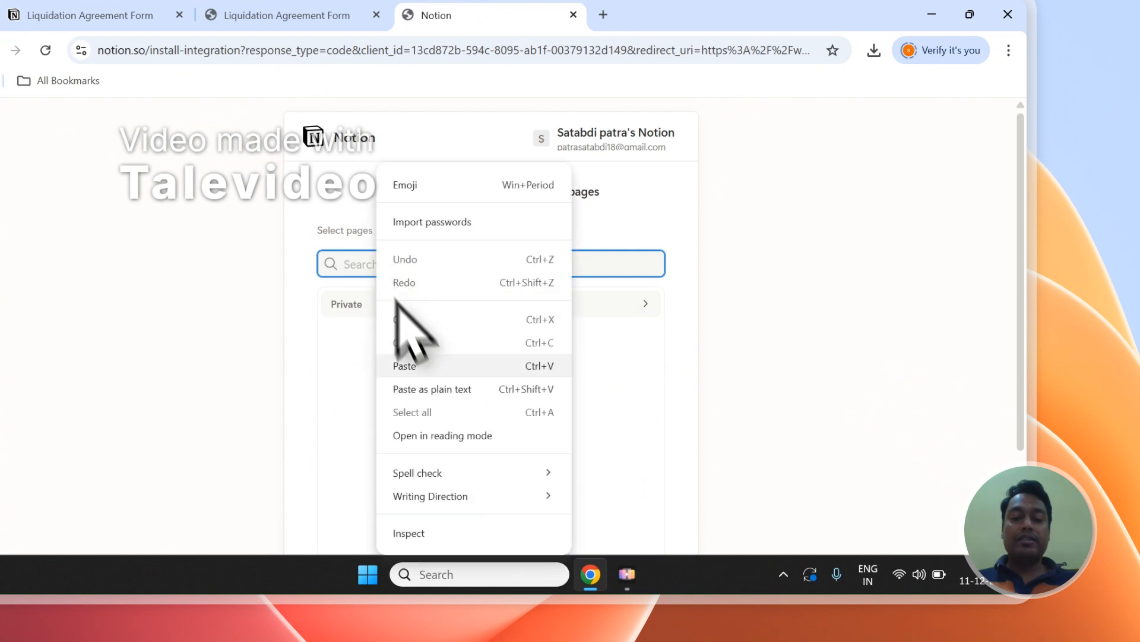
left_click(410, 365)
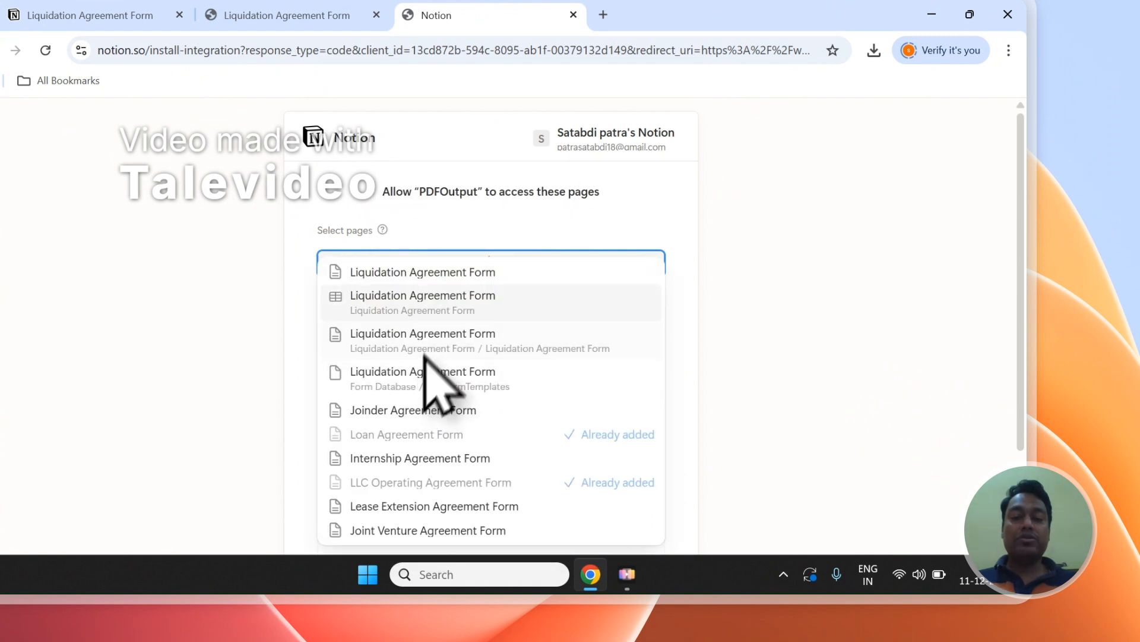
left_click(431, 273)
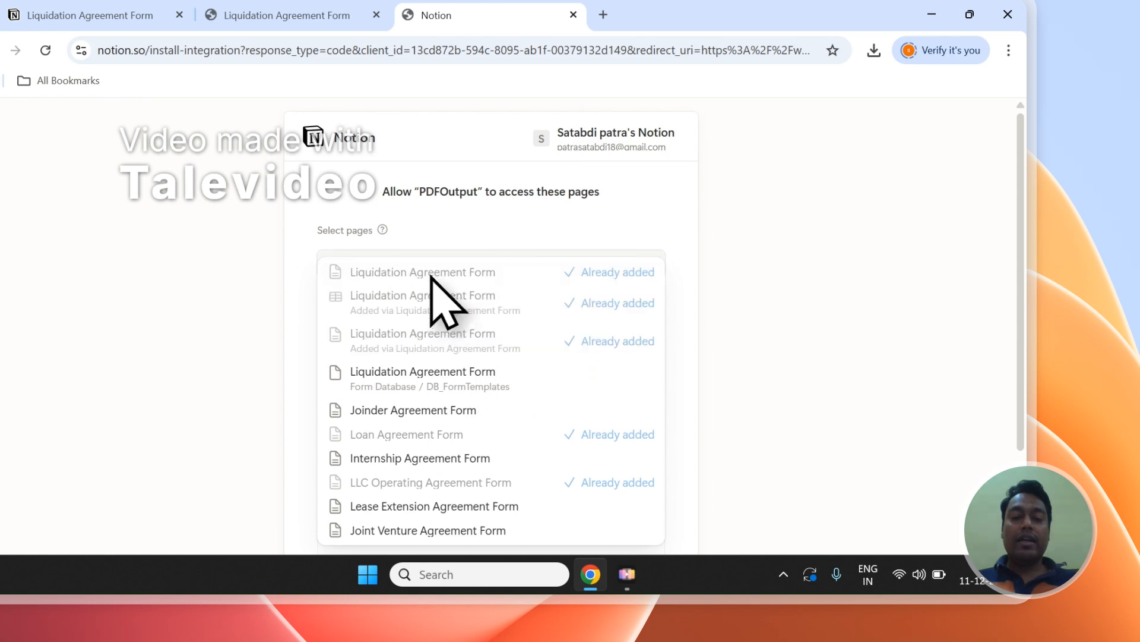
left_click(440, 243)
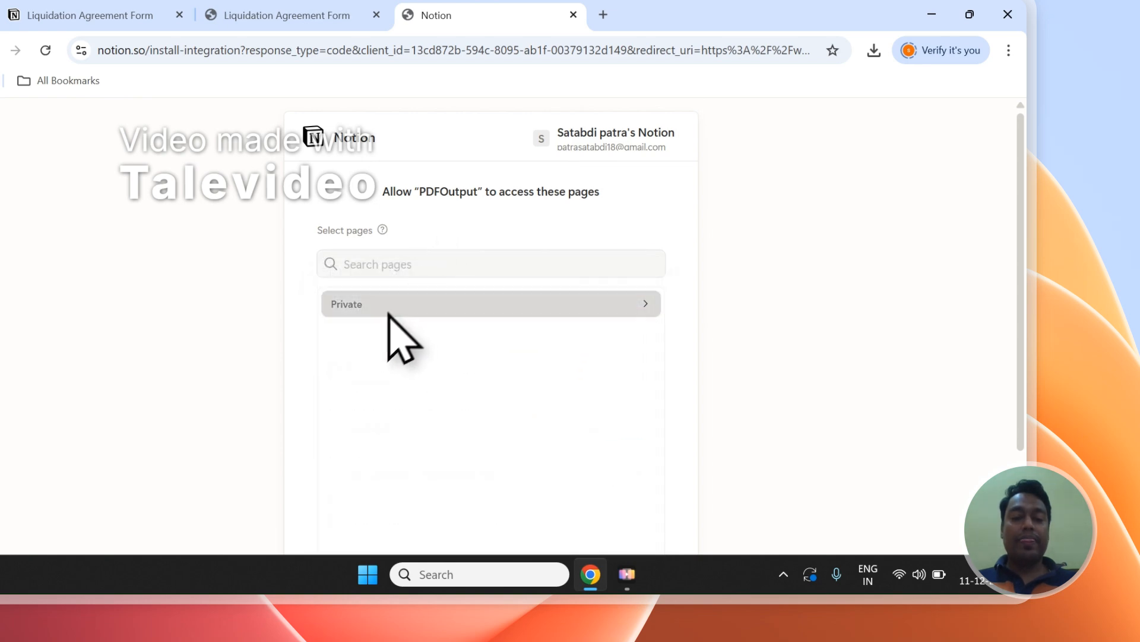
Review the private top-level pages offered in the access request and check the "Liquidation Agreement Form" page title in Notion
left_click(385, 314)
left_click(379, 268)
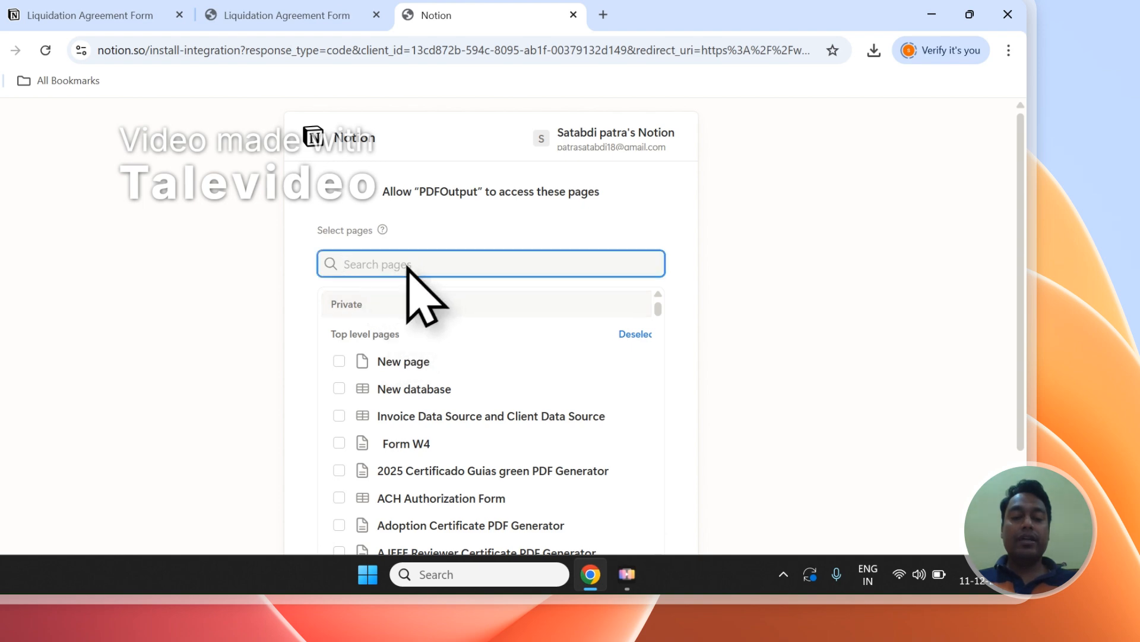
scroll(430, 300, "down", 2)
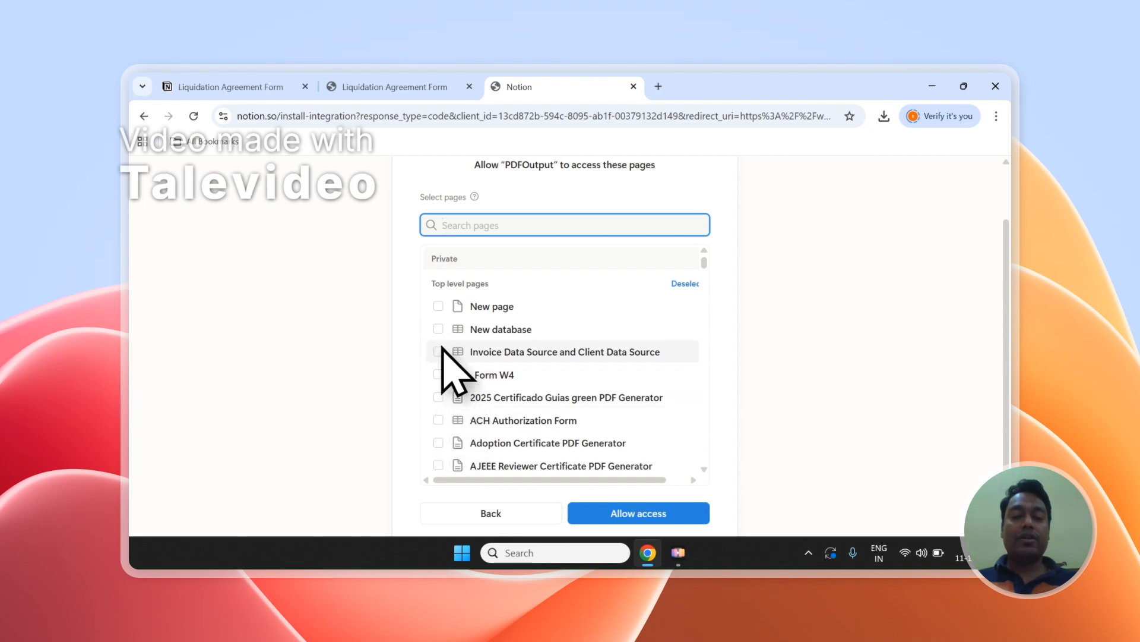
left_click(387, 87)
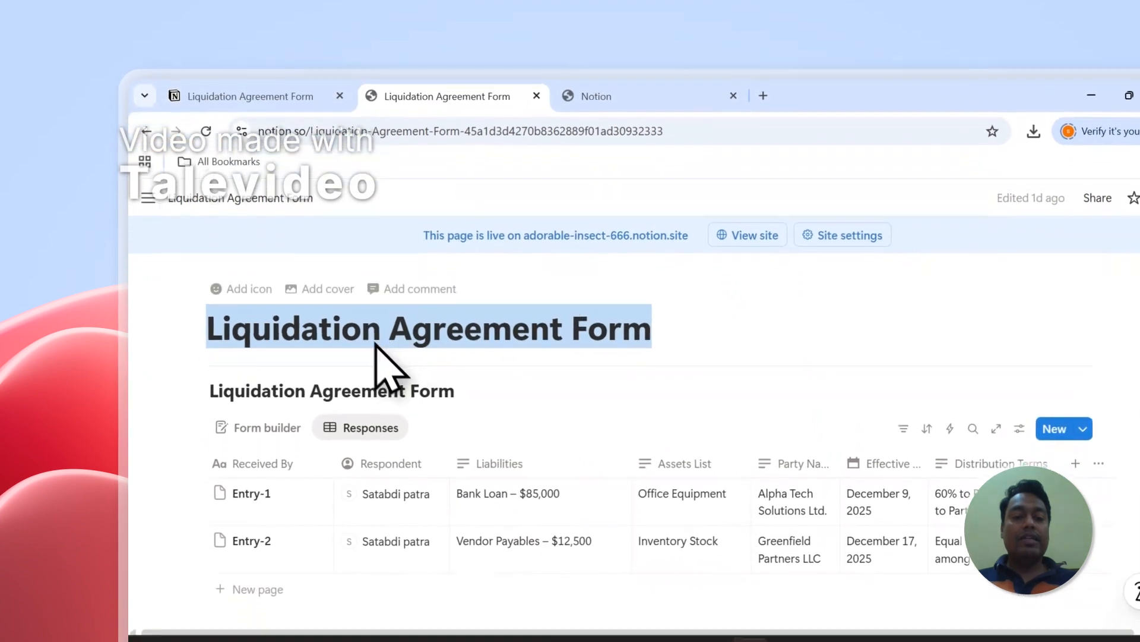
left_click(375, 347)
left_click_drag(221, 324, 632, 323)
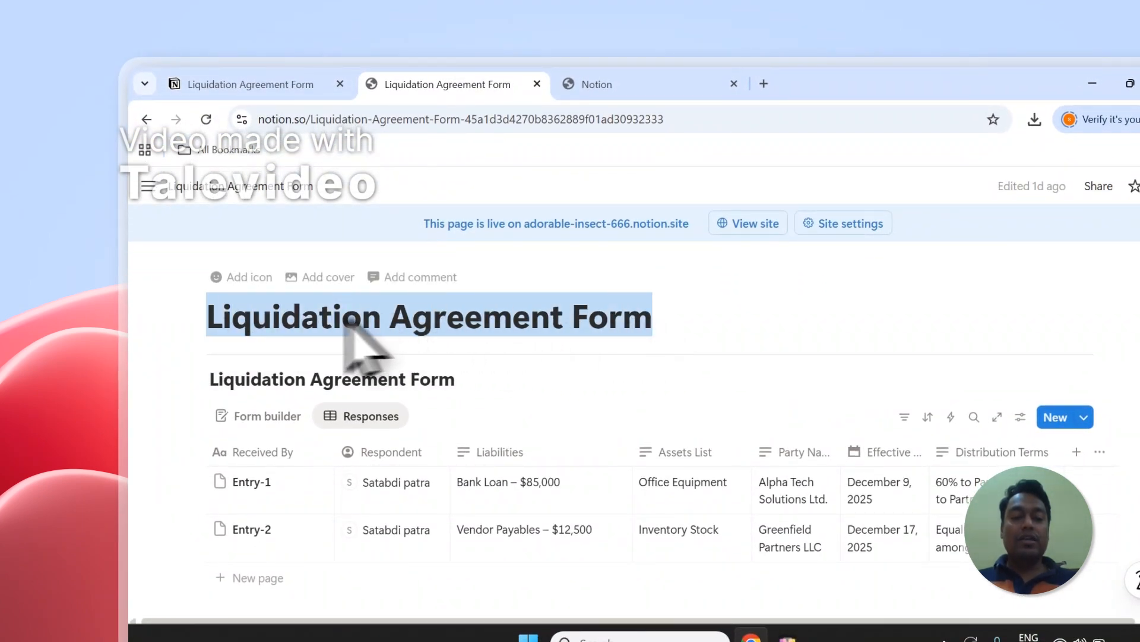
left_click(293, 323)
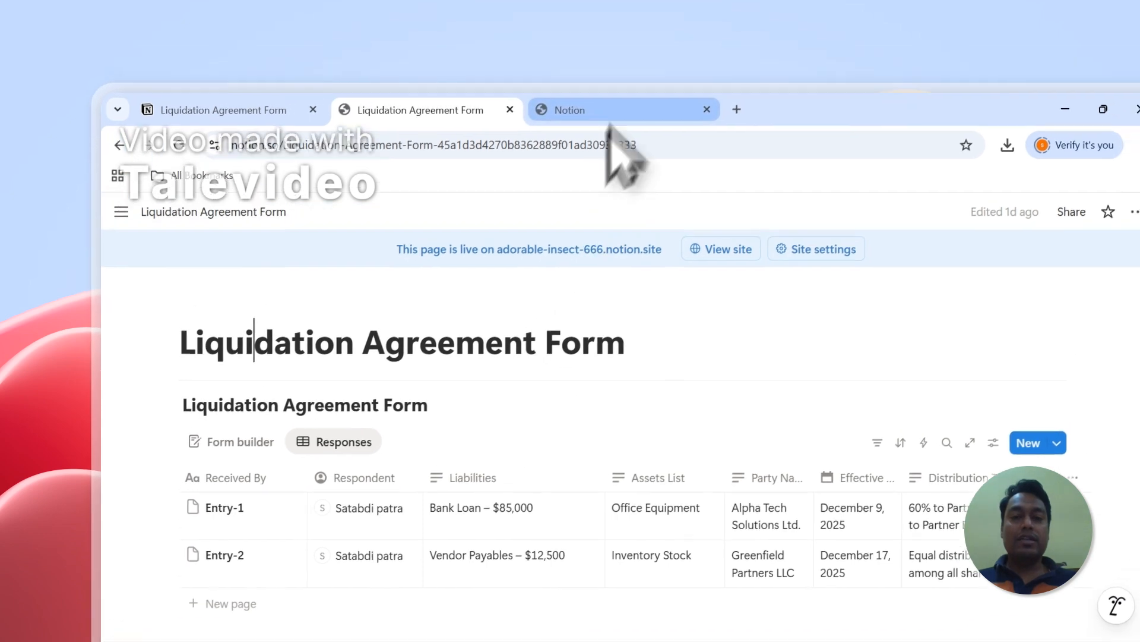
left_click(630, 85)
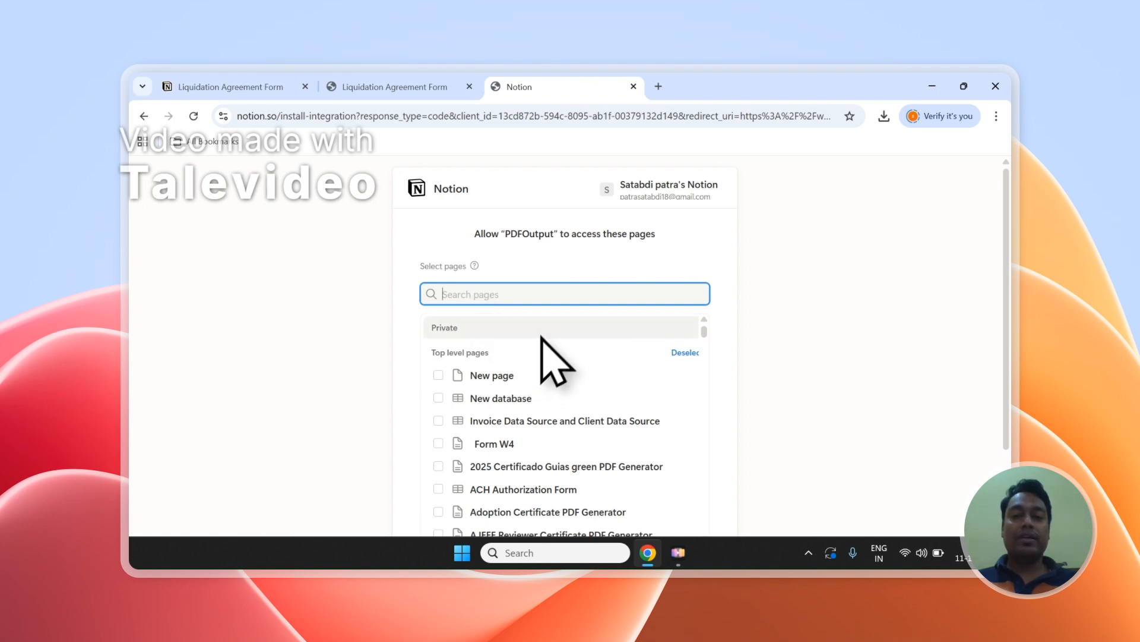
Return to the page selection for PDFOutput and allow access to the chosen Notion pages
scroll(539, 315, "down", 2)
scroll(537, 304, "up", 2)
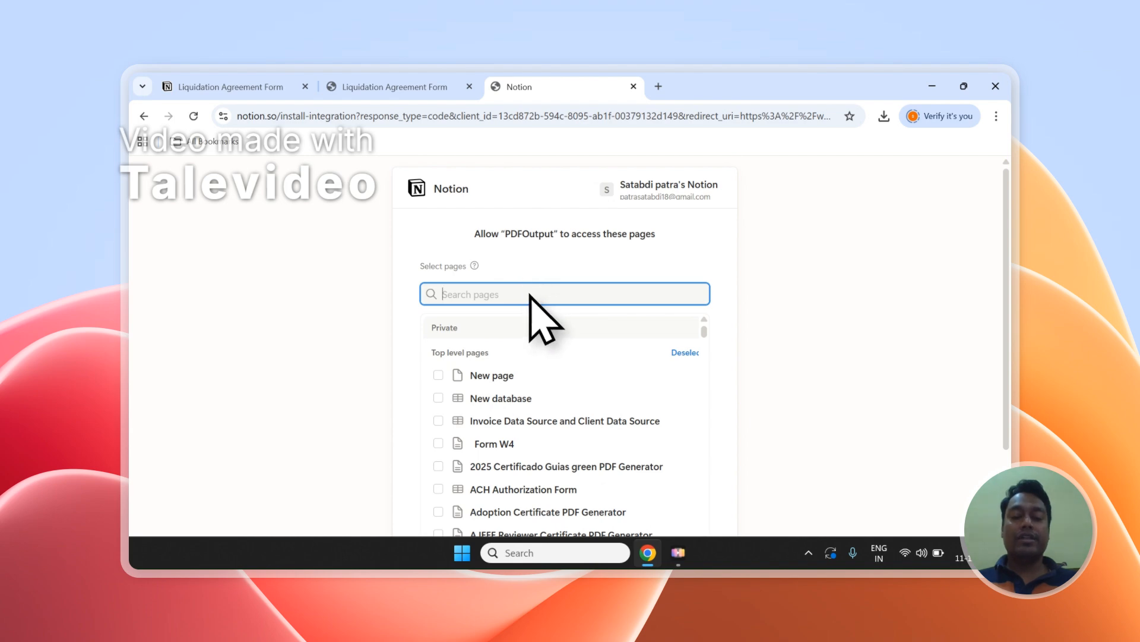
scroll(532, 300, "down", 3)
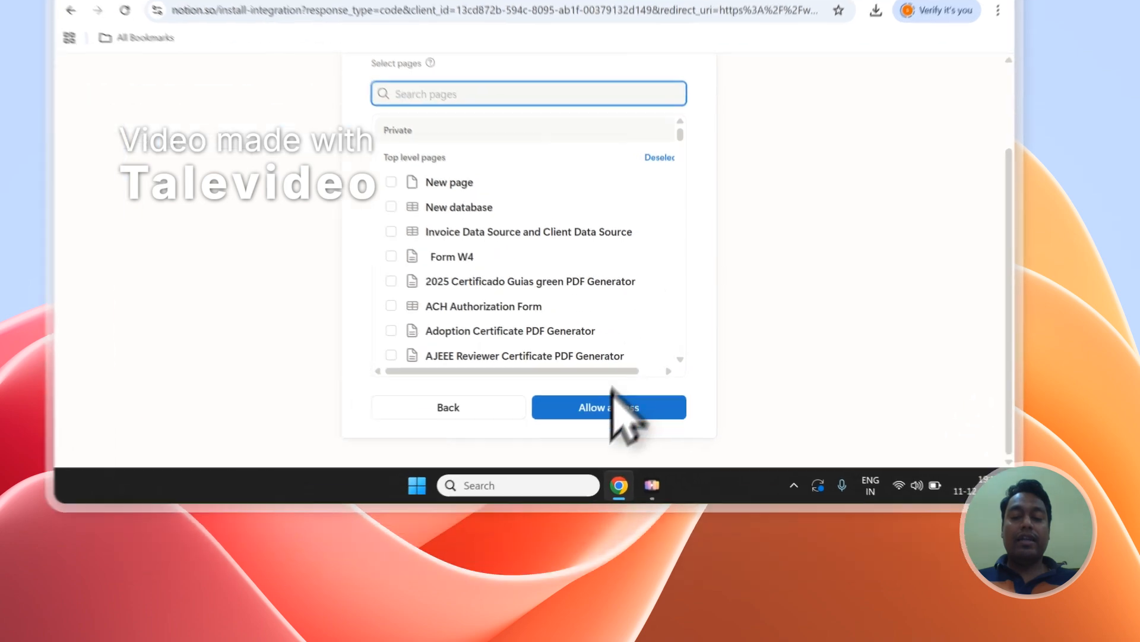
left_click(615, 405)
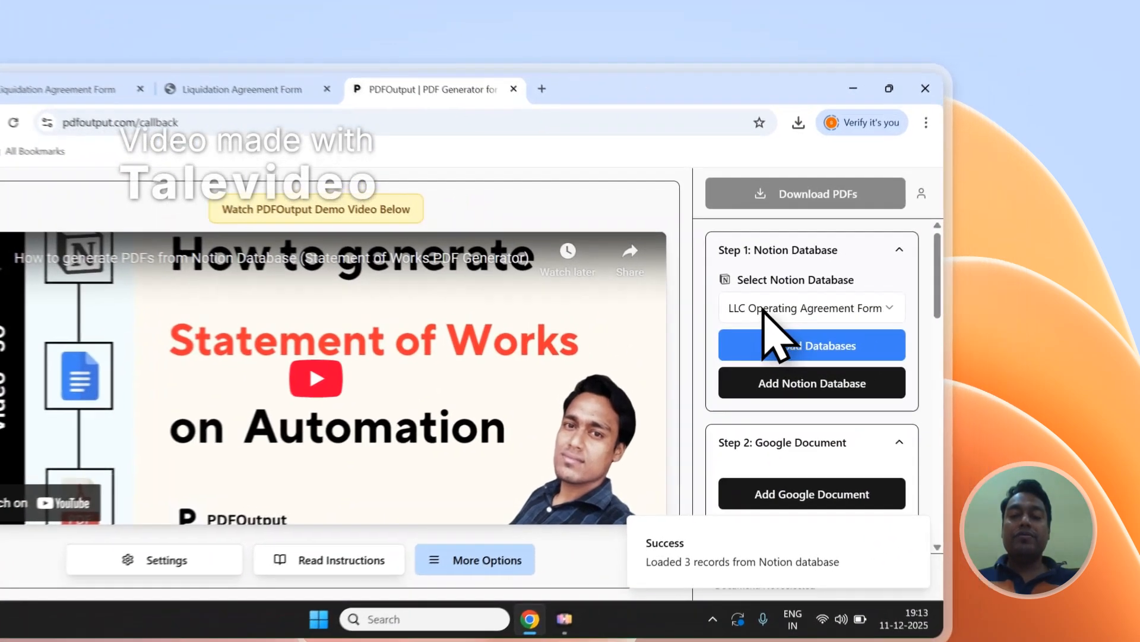
Reload the Notion databases in PDFOutput, select Liquidation Agreement Form and review its properties in the mapping section
left_click(854, 279)
left_click(725, 325)
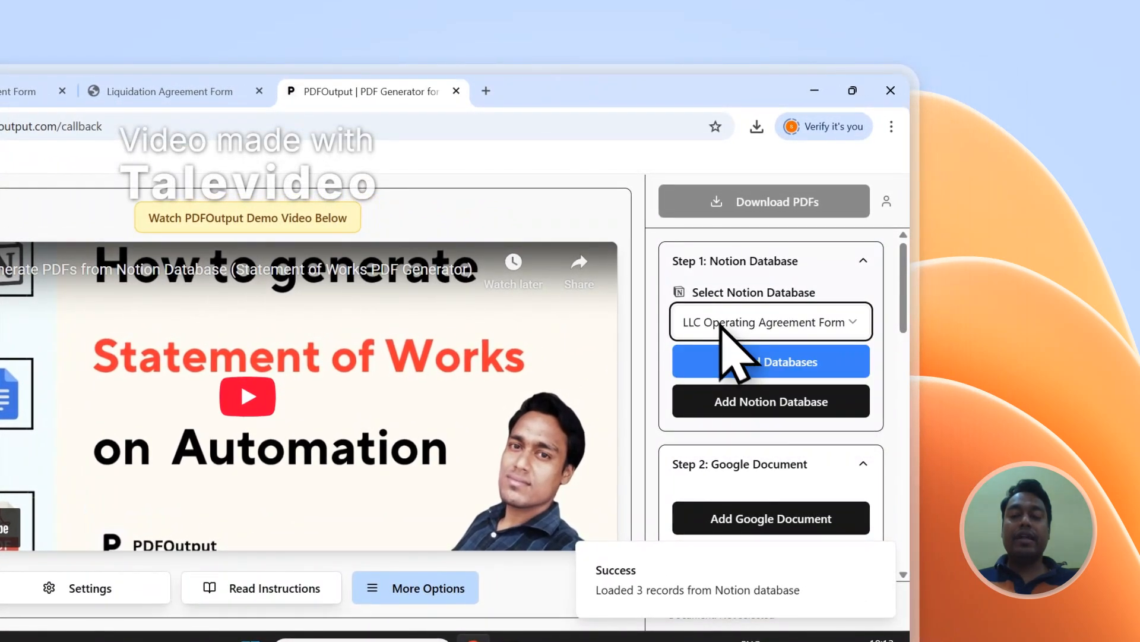
left_click(761, 364)
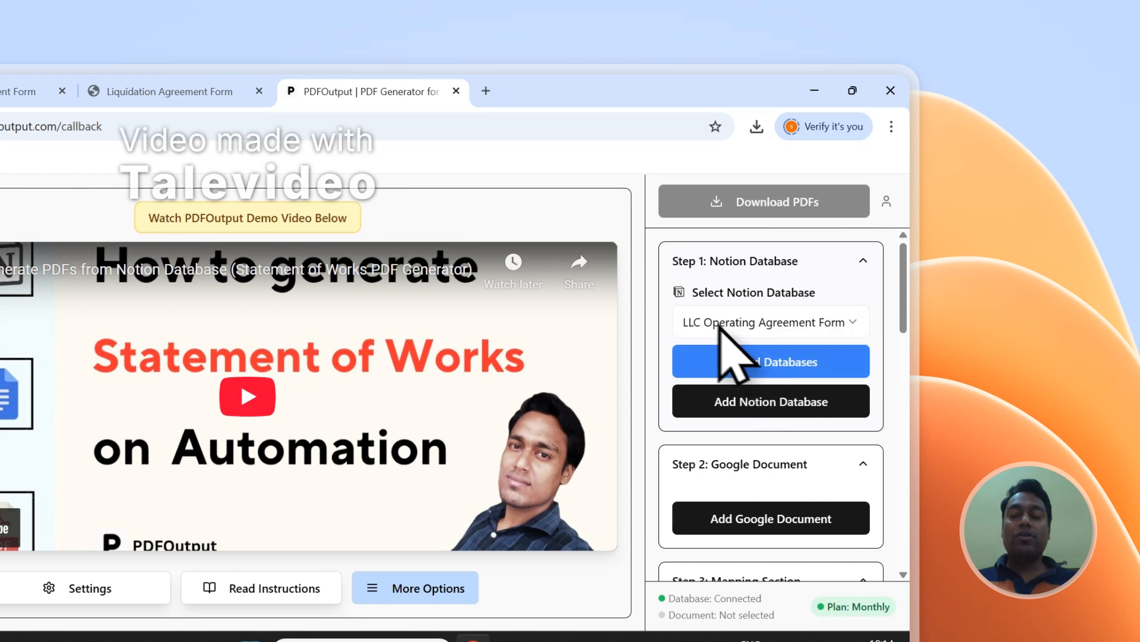
left_click(707, 321)
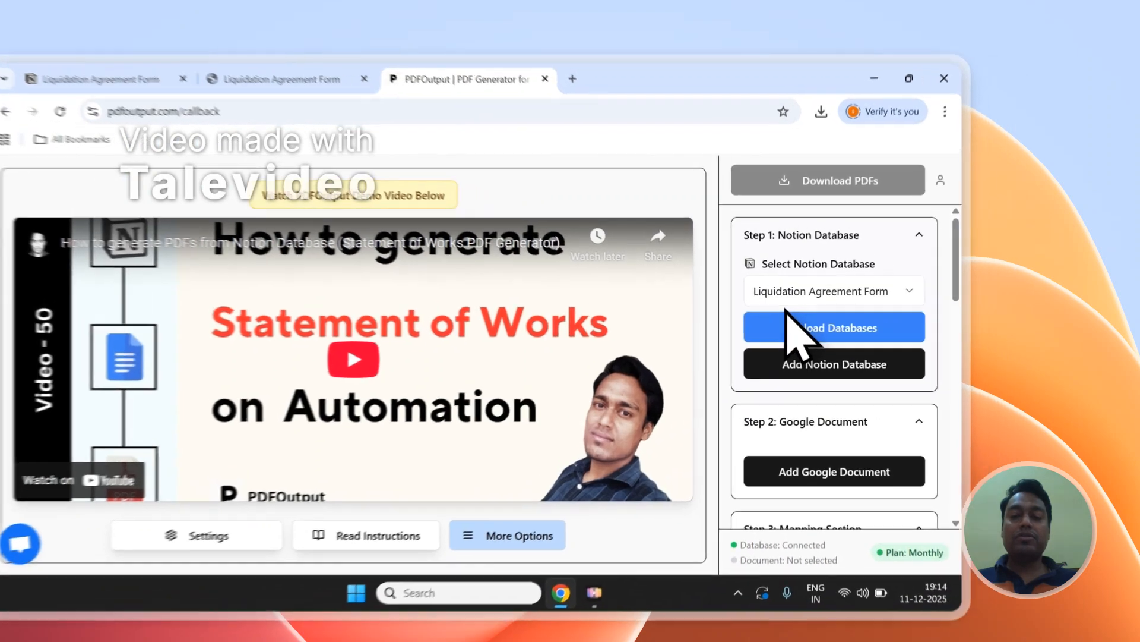
left_click(851, 288)
left_click(868, 316)
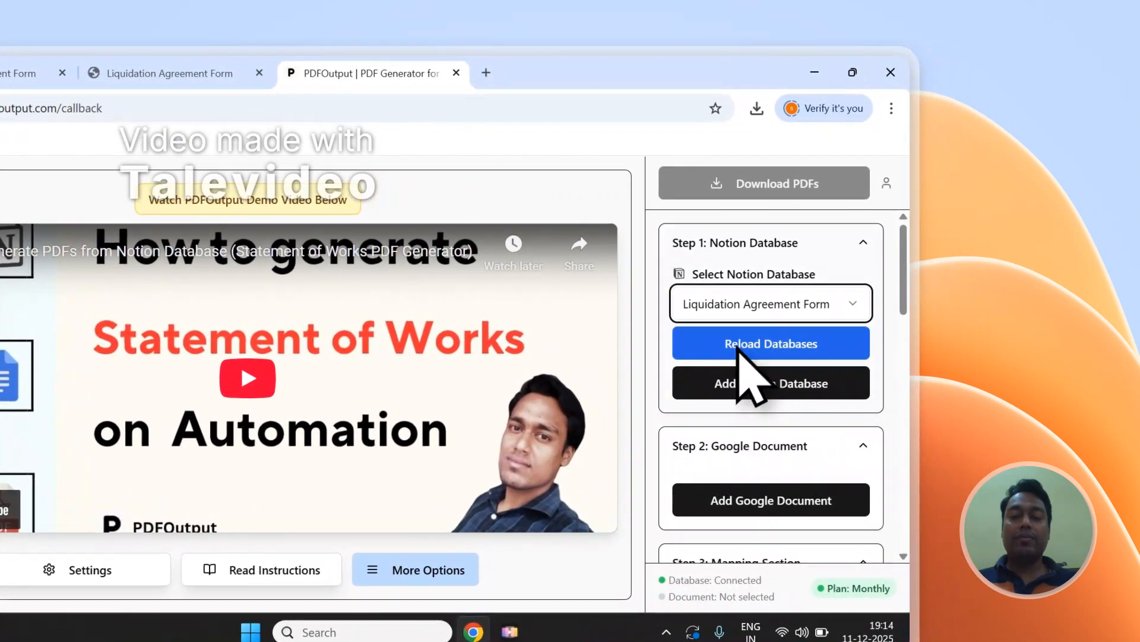
scroll(900, 294, "down", 10)
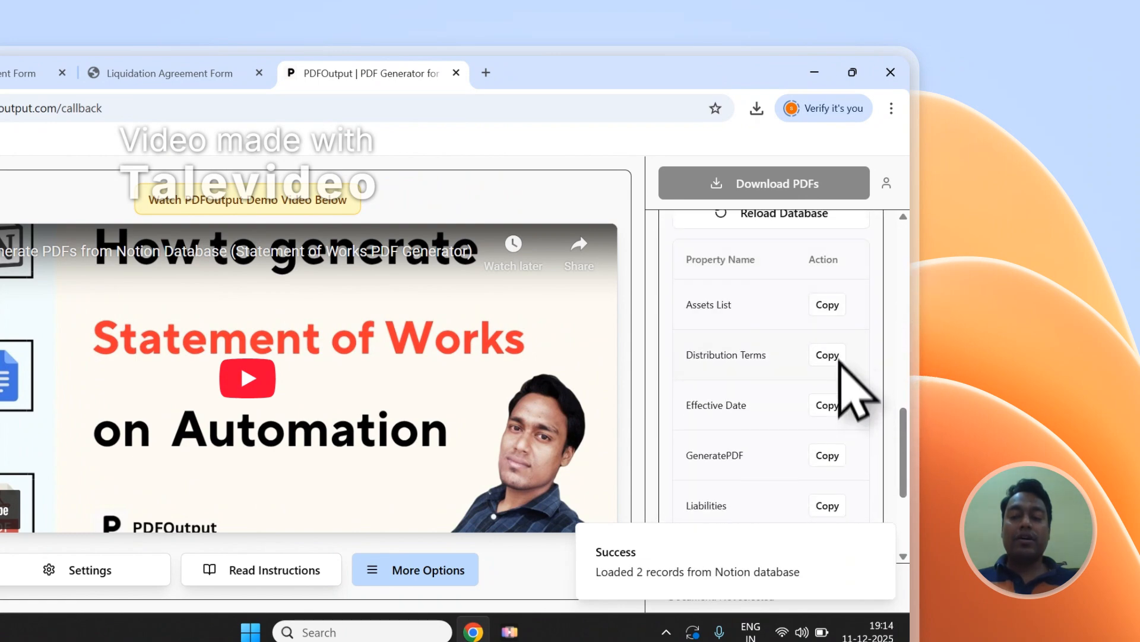
scroll(840, 361, "down", 3)
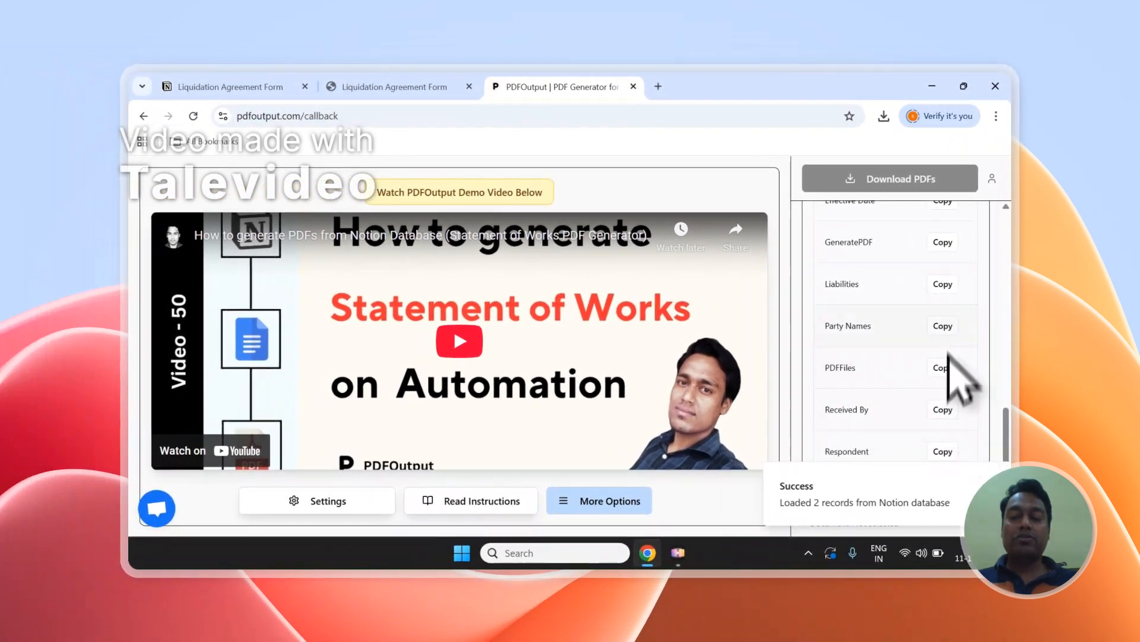
scroll(949, 354, "up", 12)
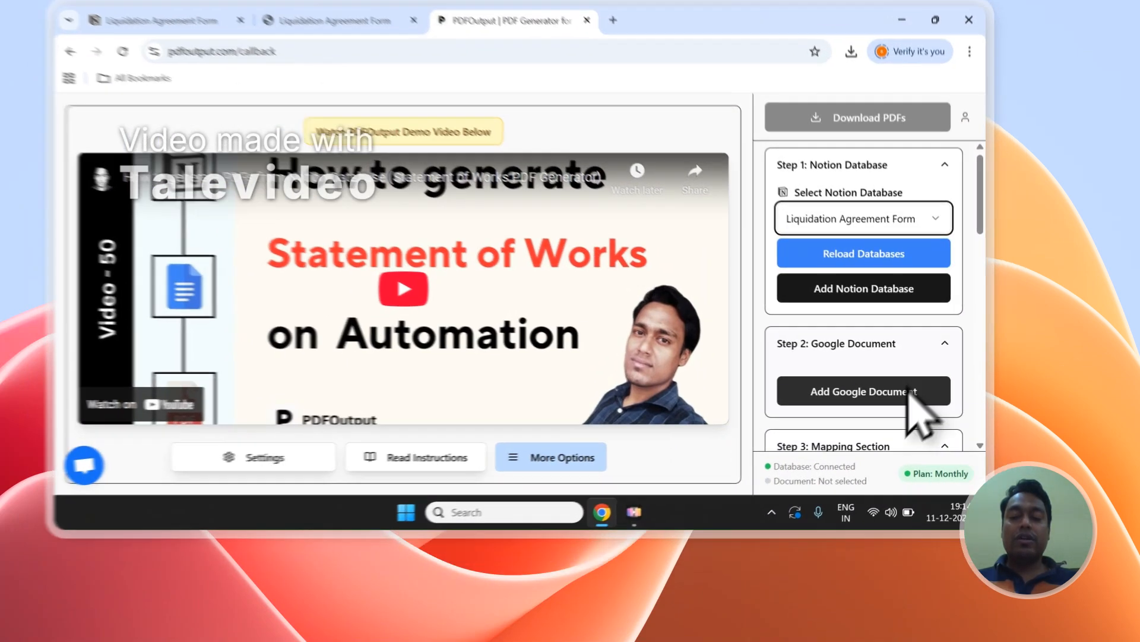
left_click(908, 441)
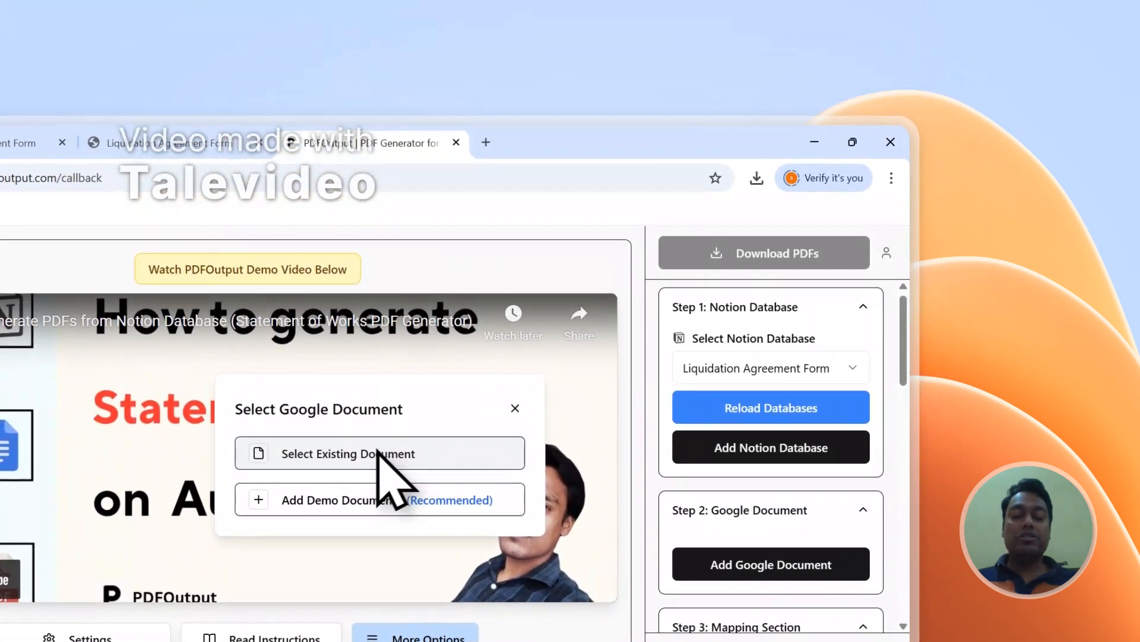
left_click(379, 196)
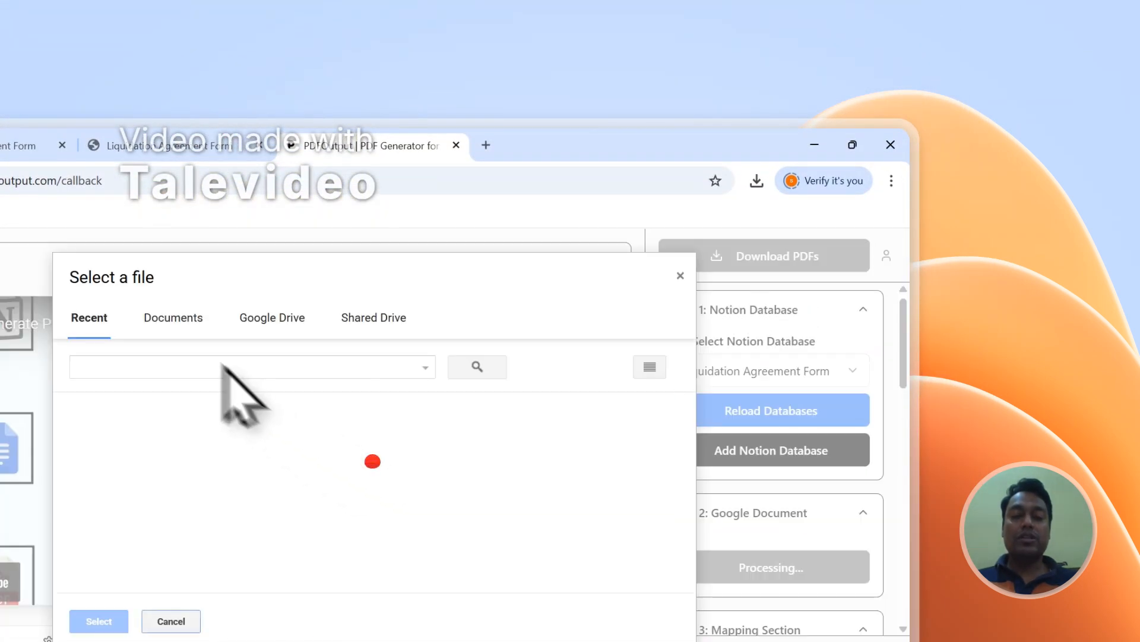
left_click(178, 323)
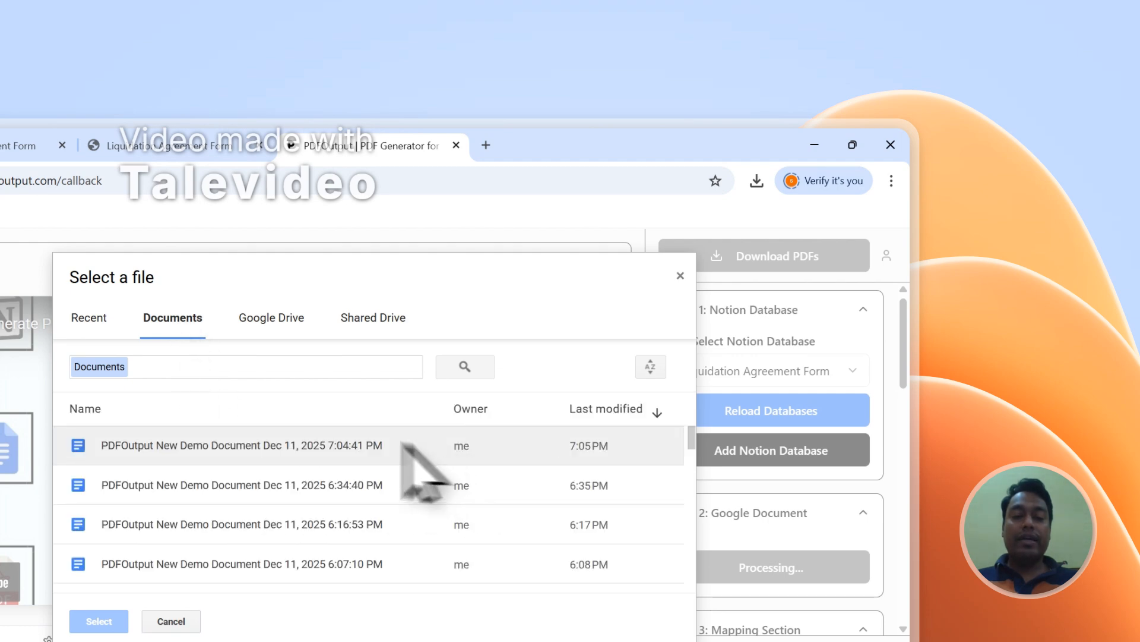
left_click(188, 493)
left_click(188, 531)
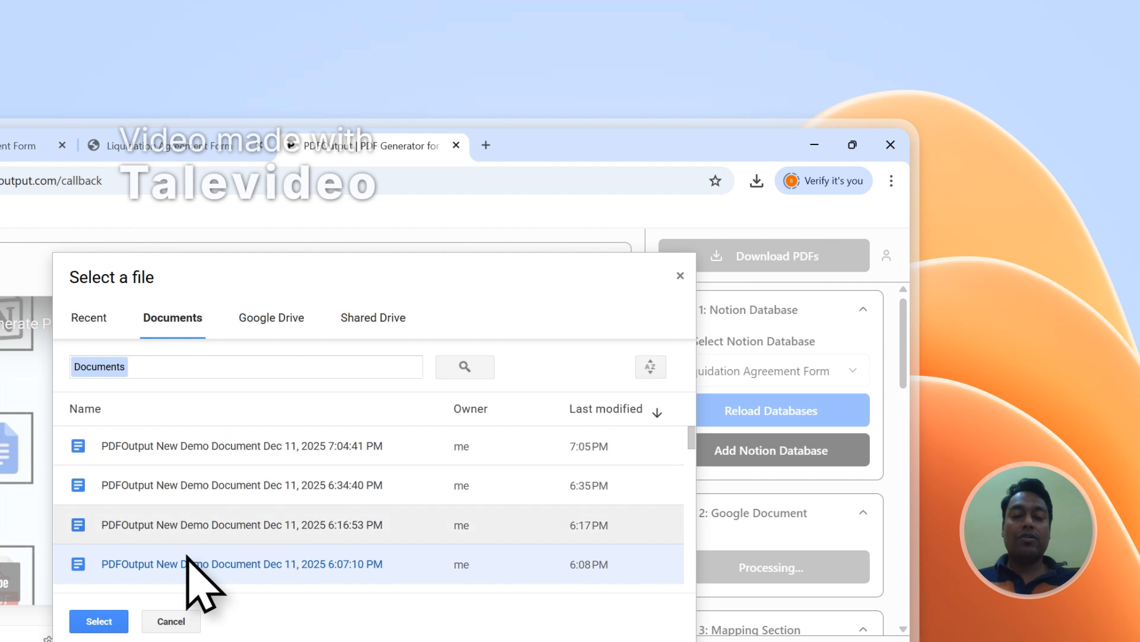
left_click(202, 452)
left_click(689, 289)
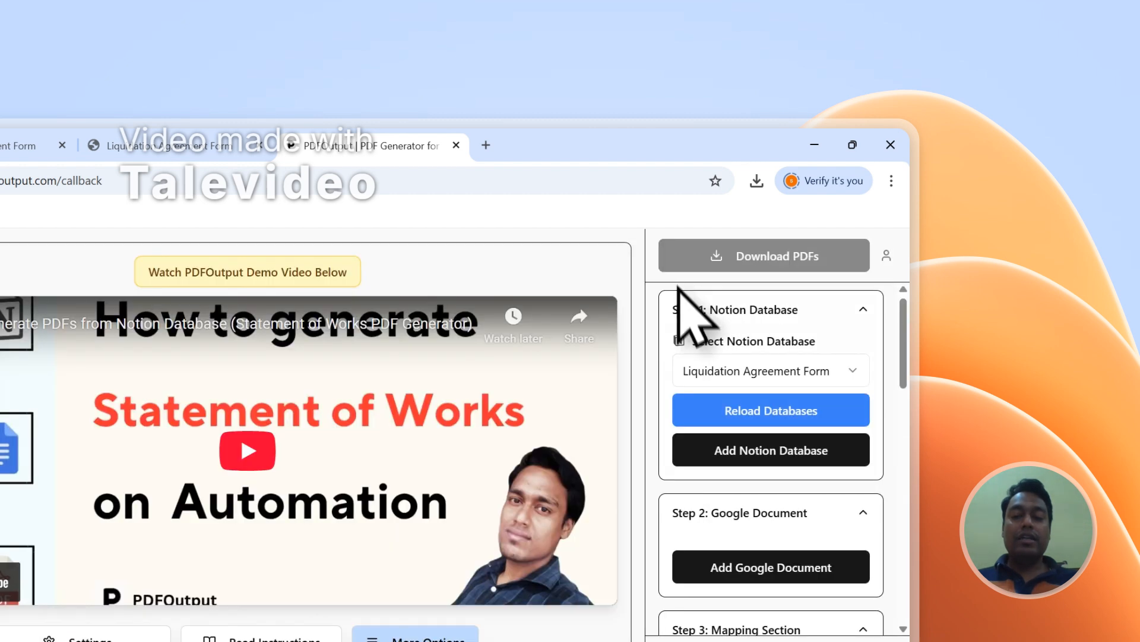
Add a demo Google document as the template and delete its introductory text above the Placeholders heading
left_click(710, 561)
left_click(460, 505)
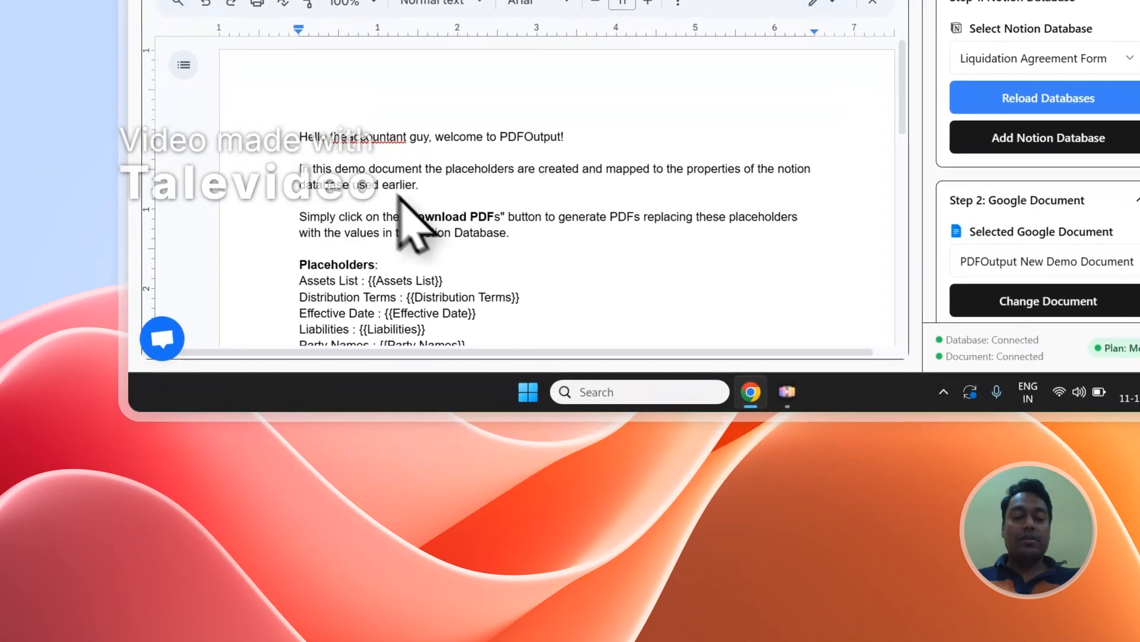
left_click_drag(511, 233, 300, 136)
key("Delete")
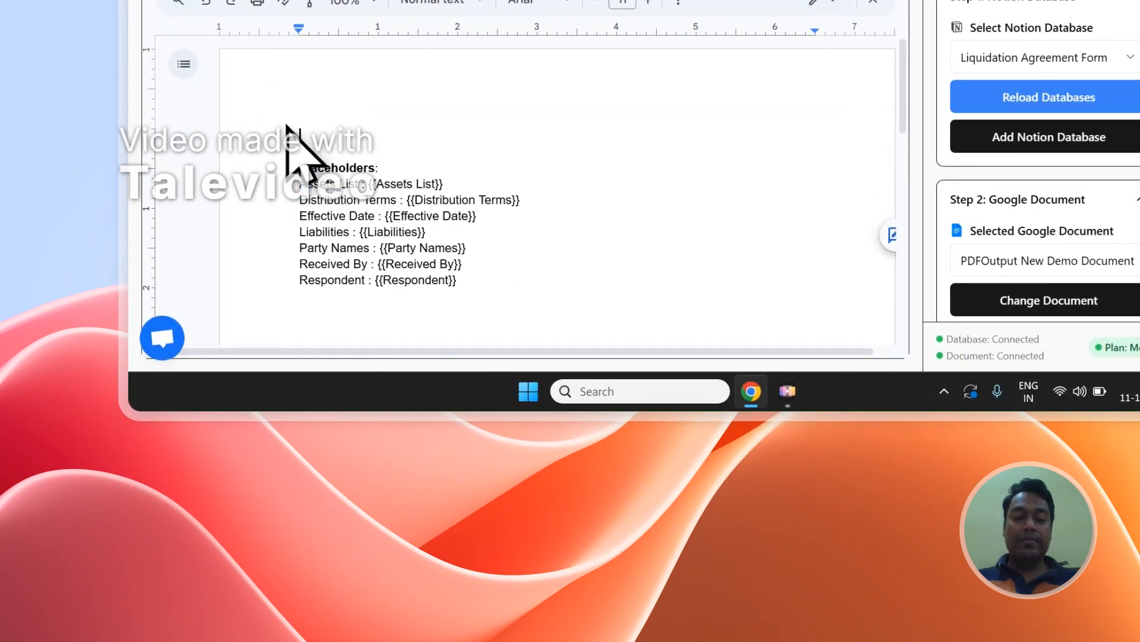
key("Delete")
key("Delete")
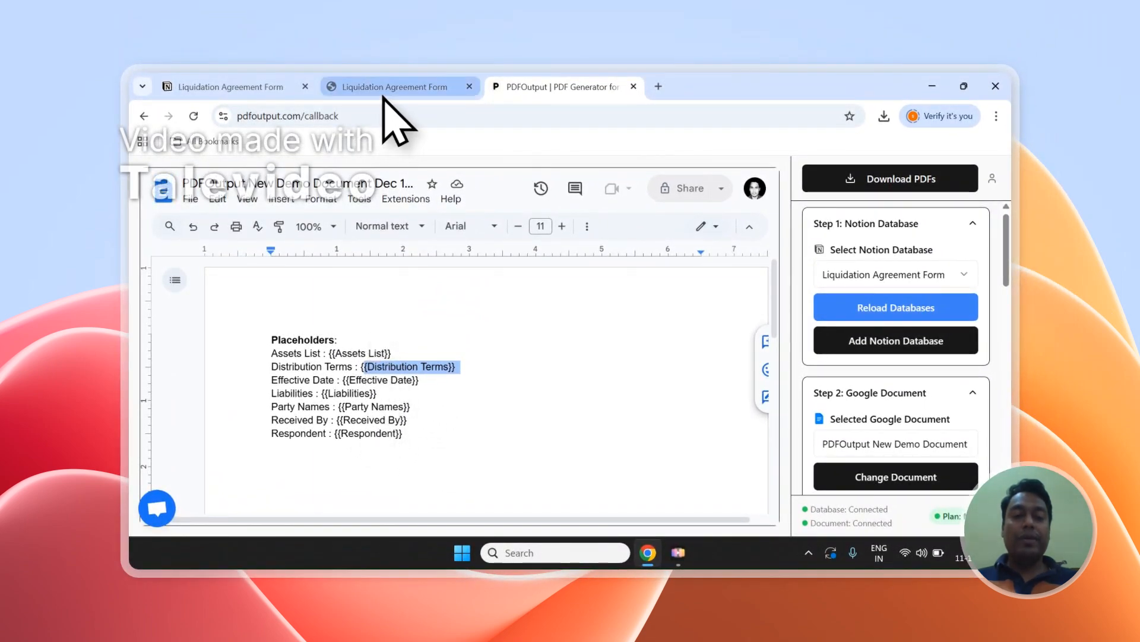
Compare the {{Assets List}} and {{Effective Date}} placeholders in the template with the matching columns of the Notion responses database
left_click_drag(329, 353, 385, 363)
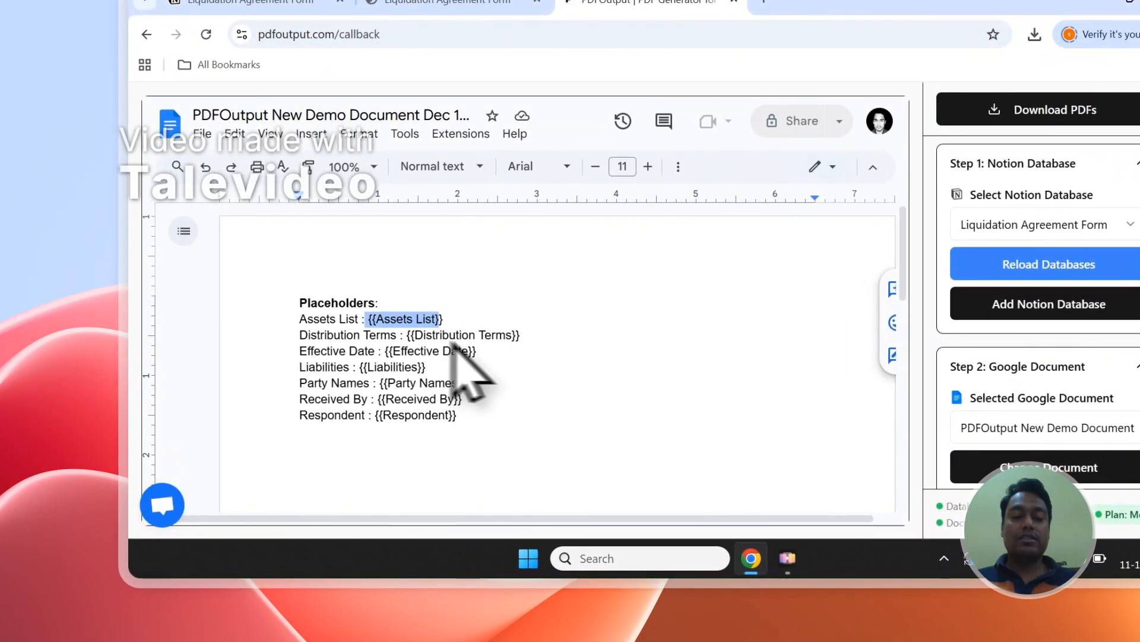
left_click(502, 3)
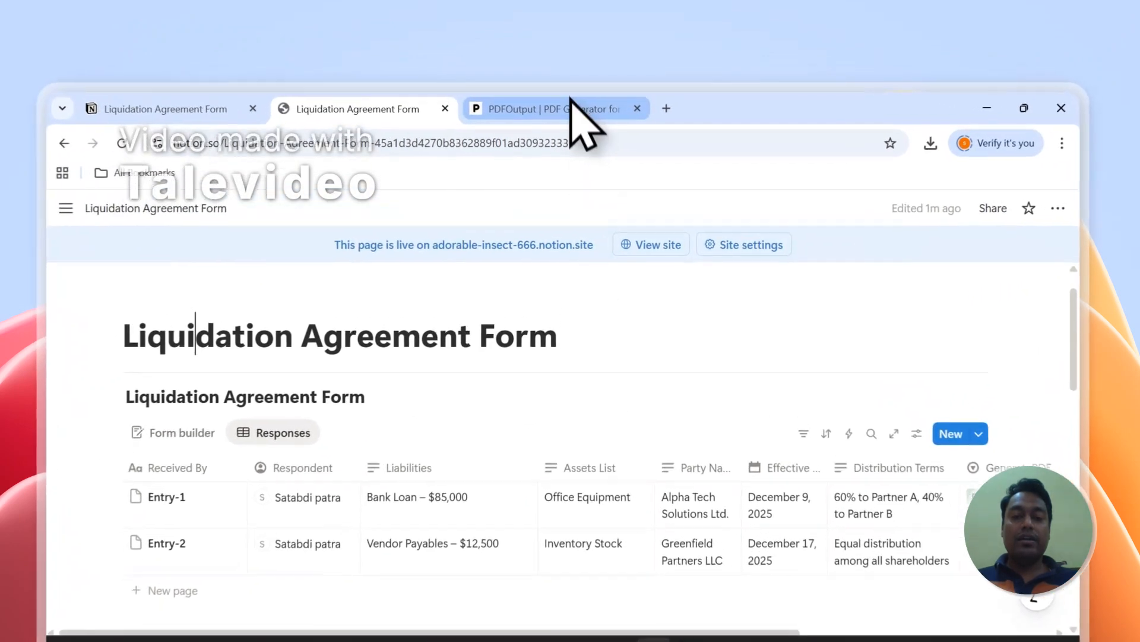
left_click(578, 88)
scroll(458, 402, "down", 2)
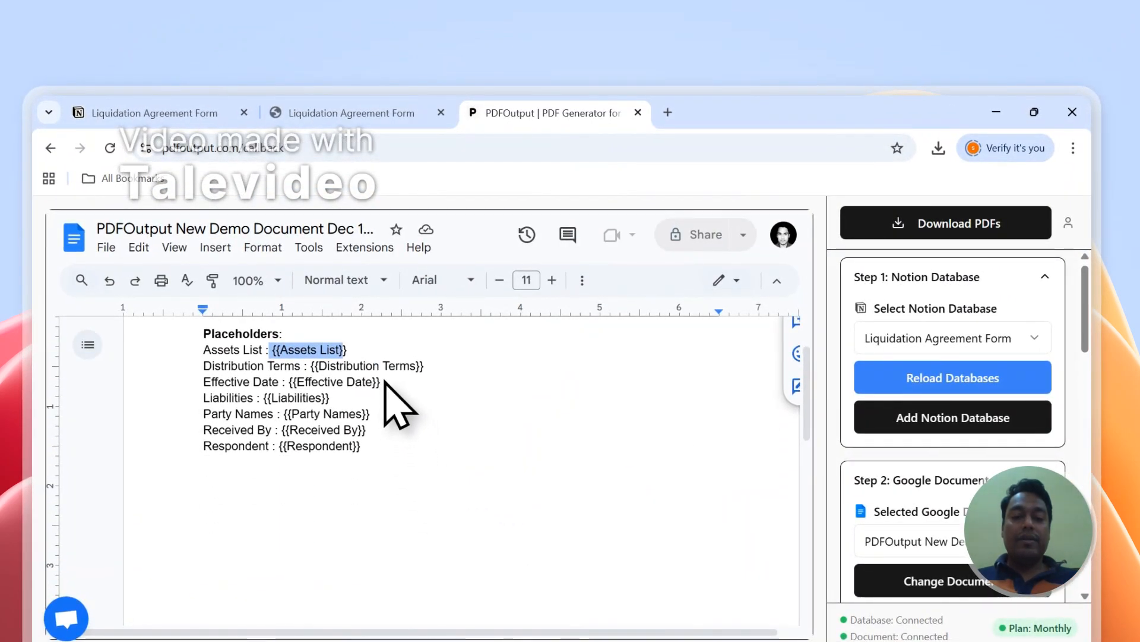
left_click_drag(385, 384, 290, 383)
left_click(353, 113)
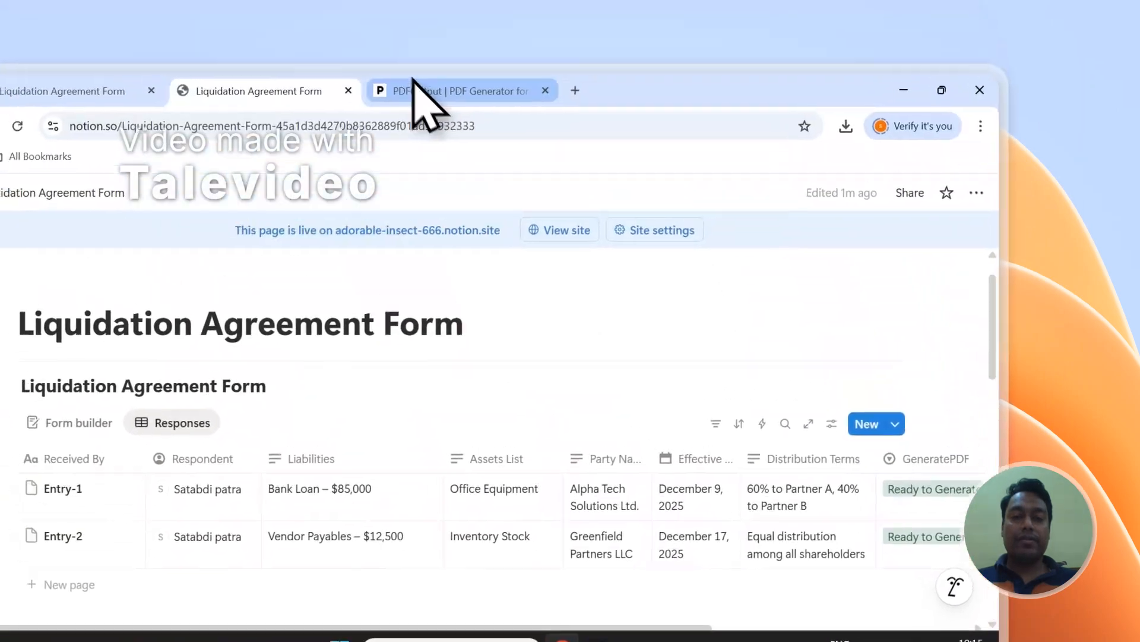
left_click(415, 88)
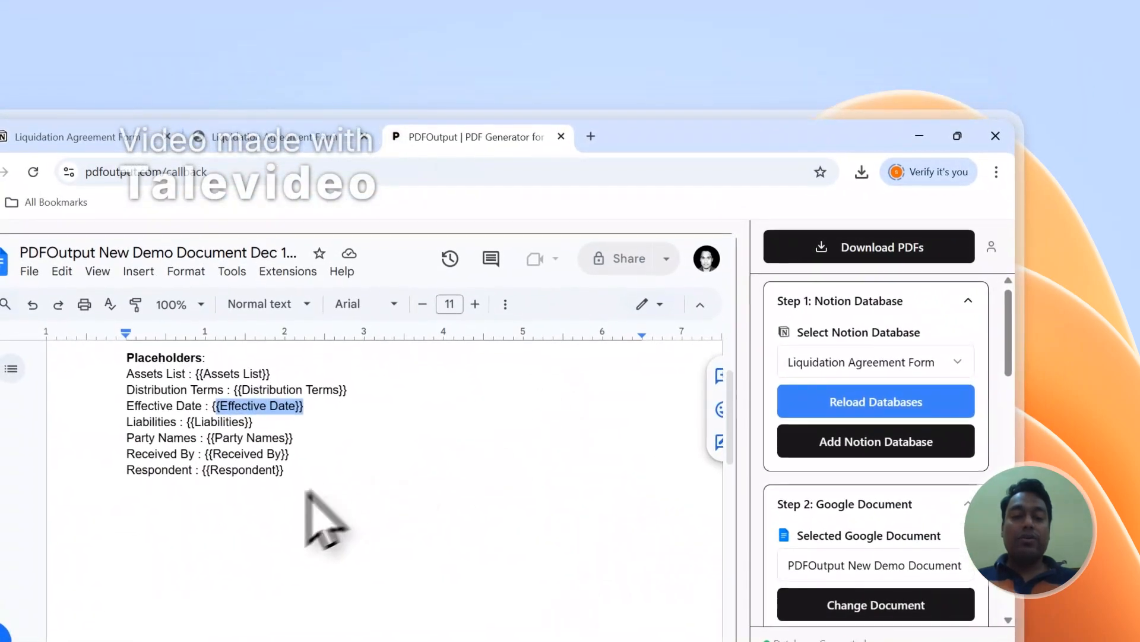
Copy the Assets List property tag from the mapping section and add the line "List - {{Assets List}}" below the template's placeholders
left_click(287, 502)
scroll(914, 546, "down", 10)
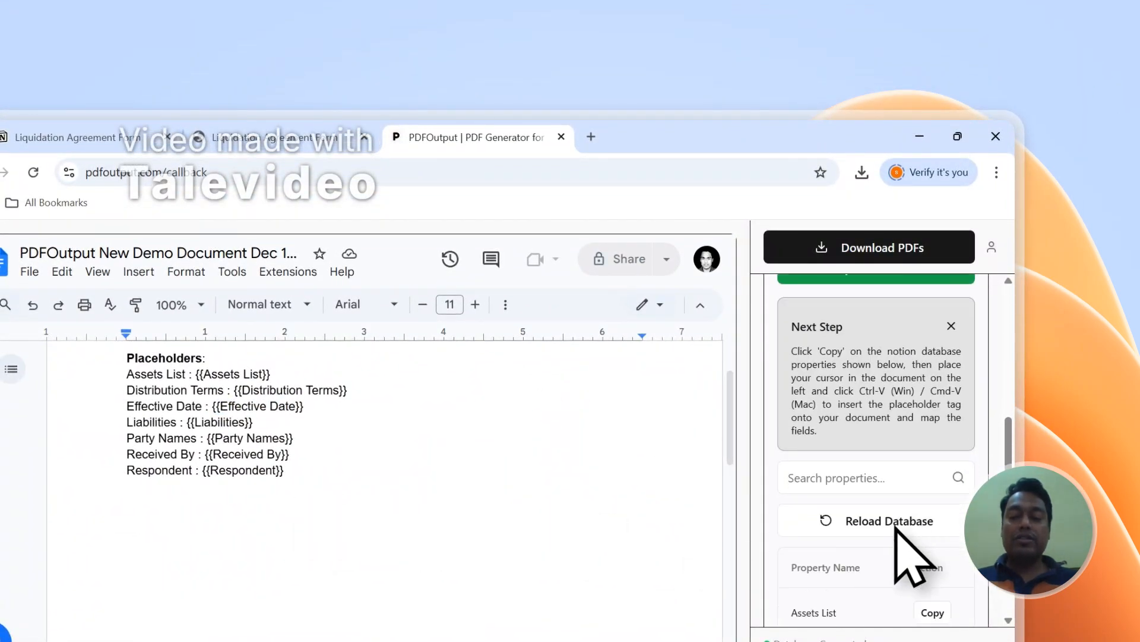
scroll(896, 528, "down", 1)
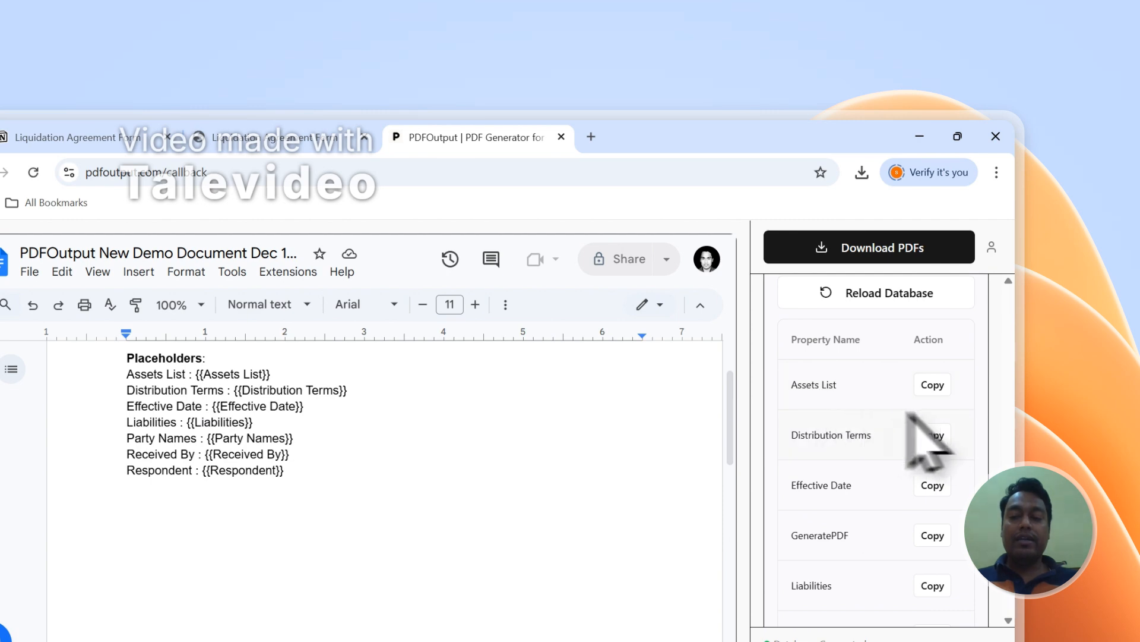
left_click(940, 394)
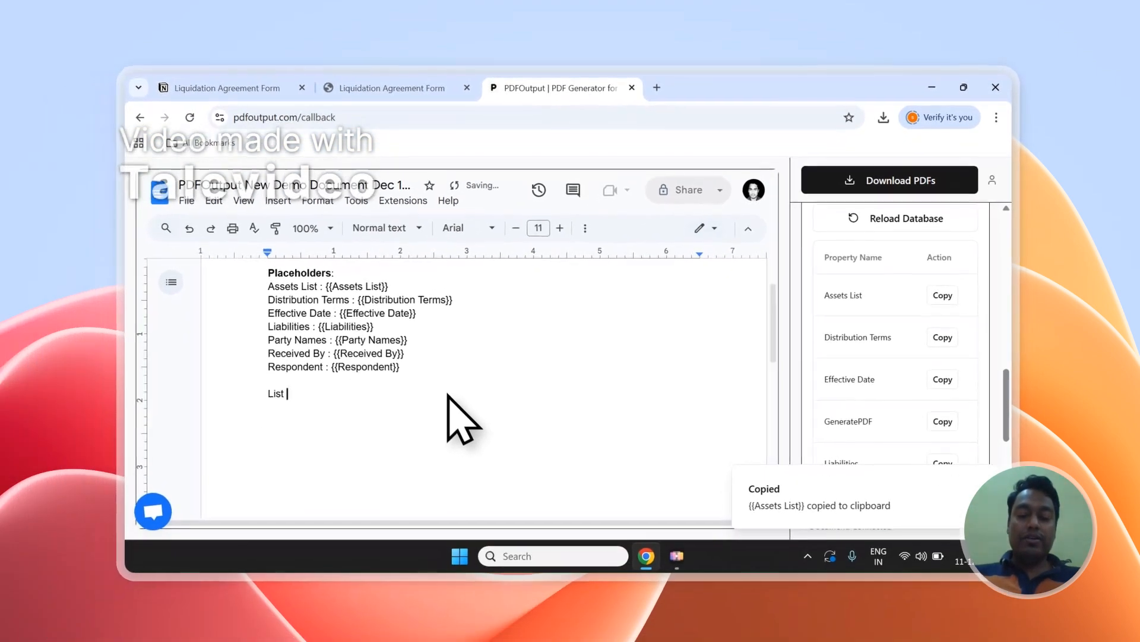
type("- {{Assets List")
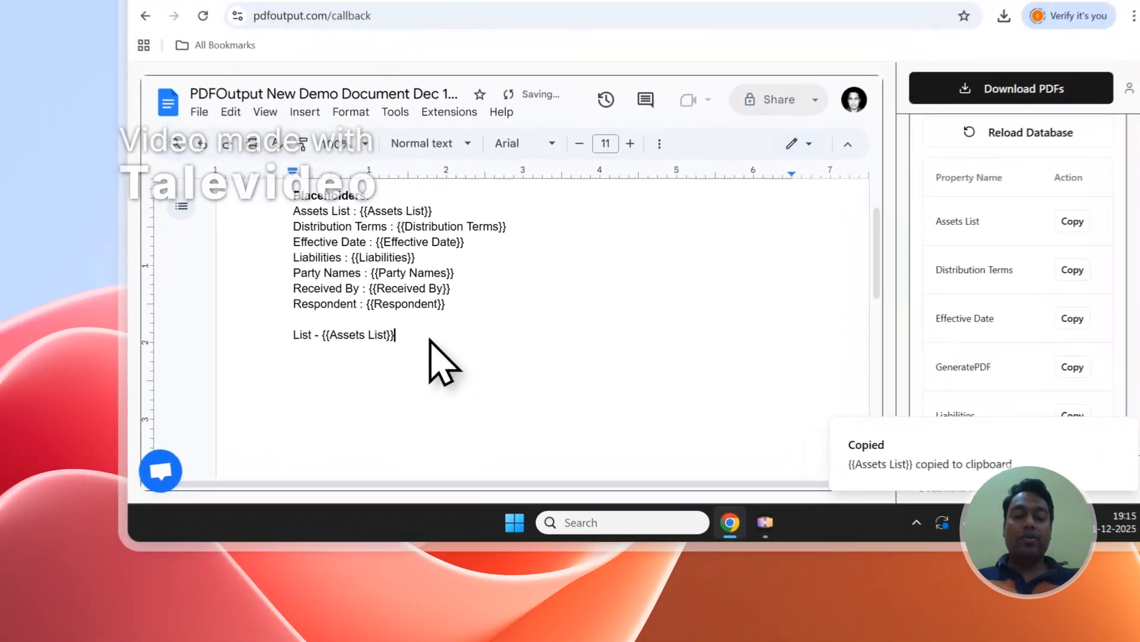
left_click_drag(380, 391, 296, 391)
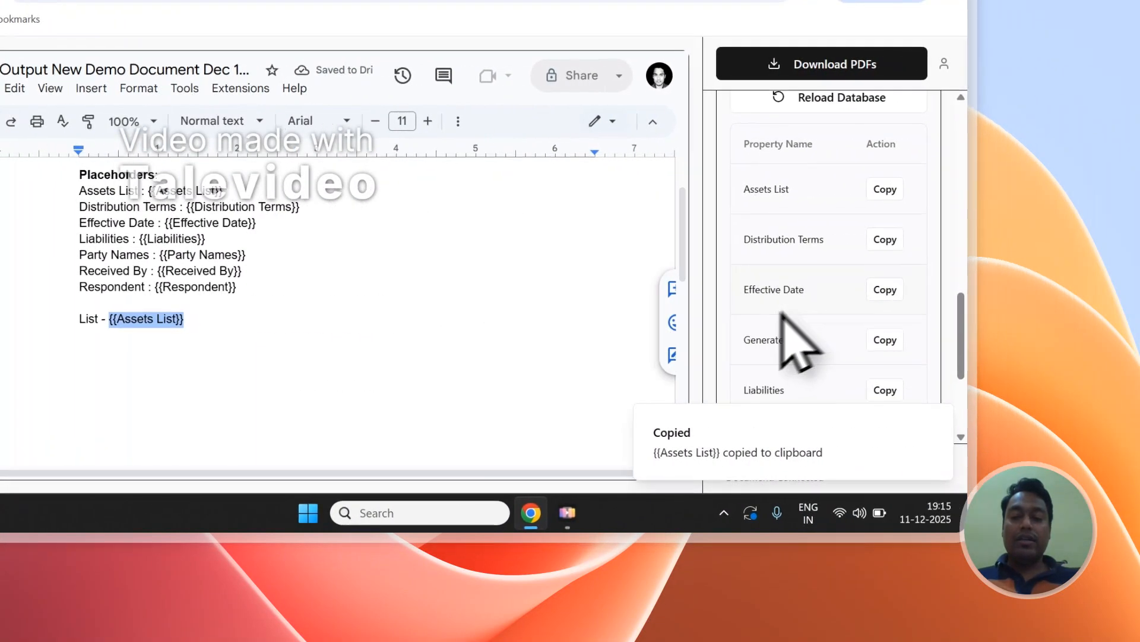
scroll(1010, 350, "down", 2)
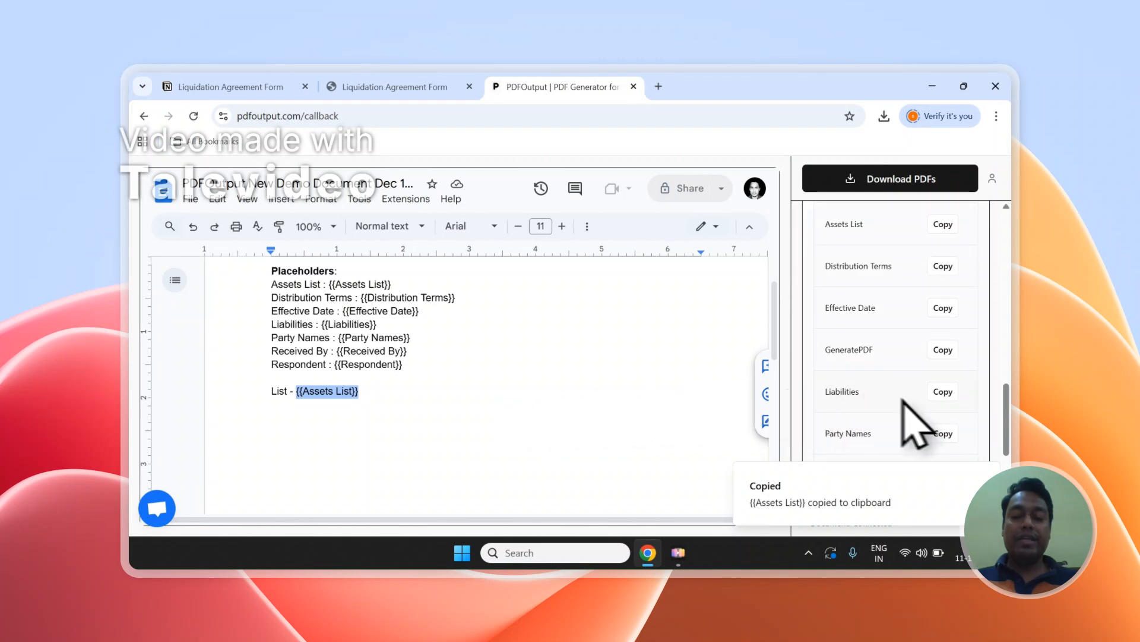
Copy the Liabilities property tag from the mapping section and insert {{Liabilities}} on its own line below the template's List line
left_click(944, 395)
left_click(349, 436)
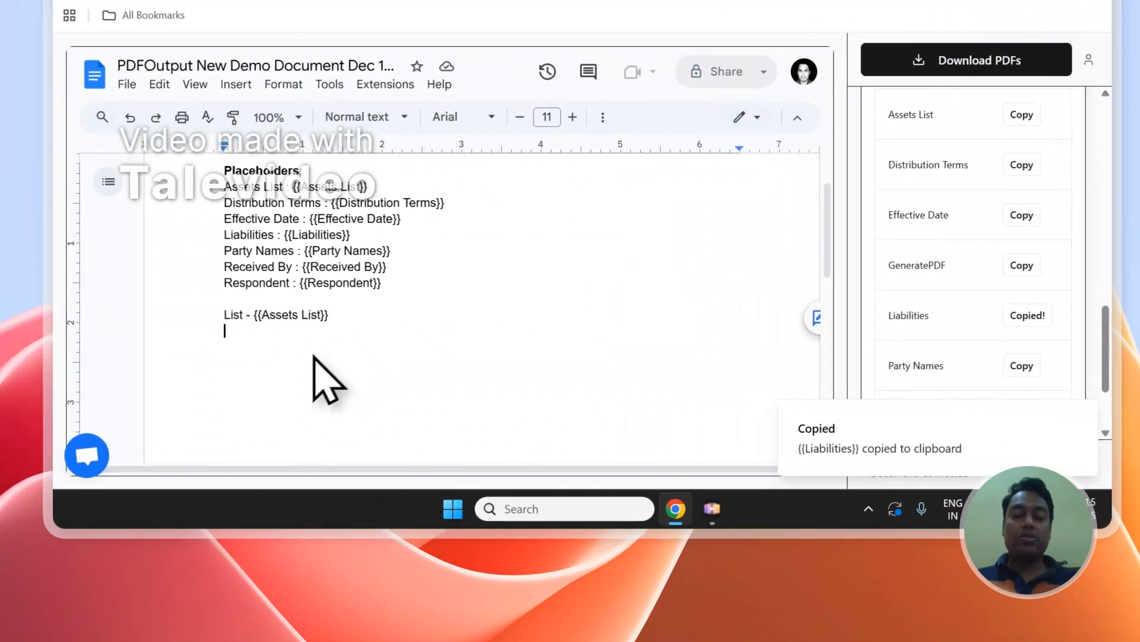
key("Return")
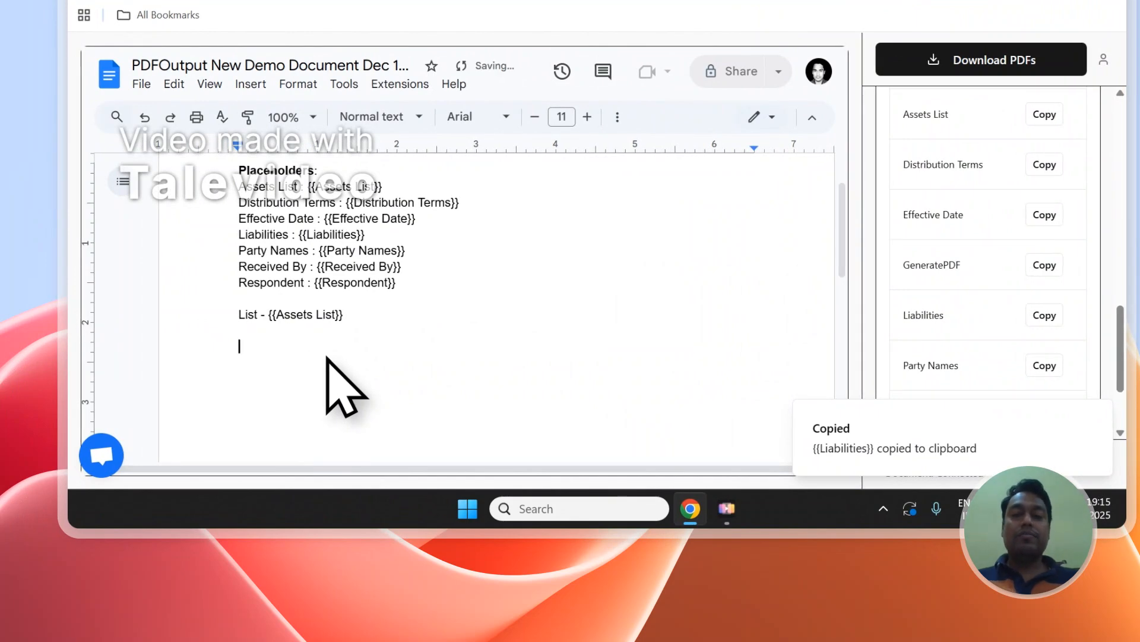
scroll(974, 303, "up", 5)
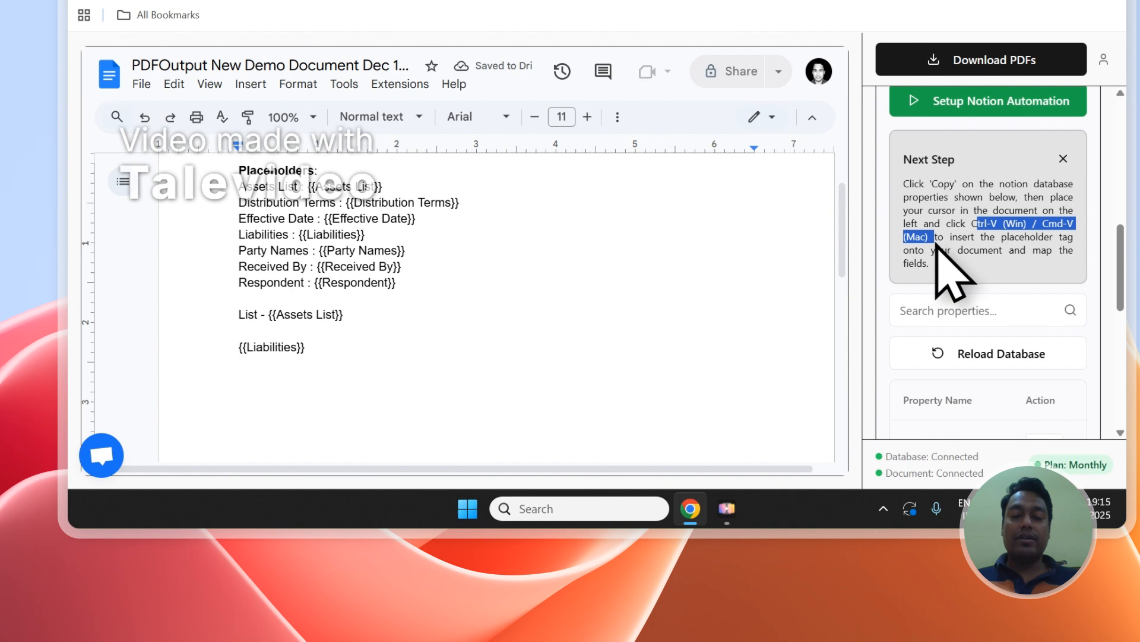
left_click(392, 306)
Check the Received By column in the Notion responses and set the PDF file name property in PDFOutput to Received By
scroll(396, 303, "up", 2)
scroll(986, 309, "up", 10)
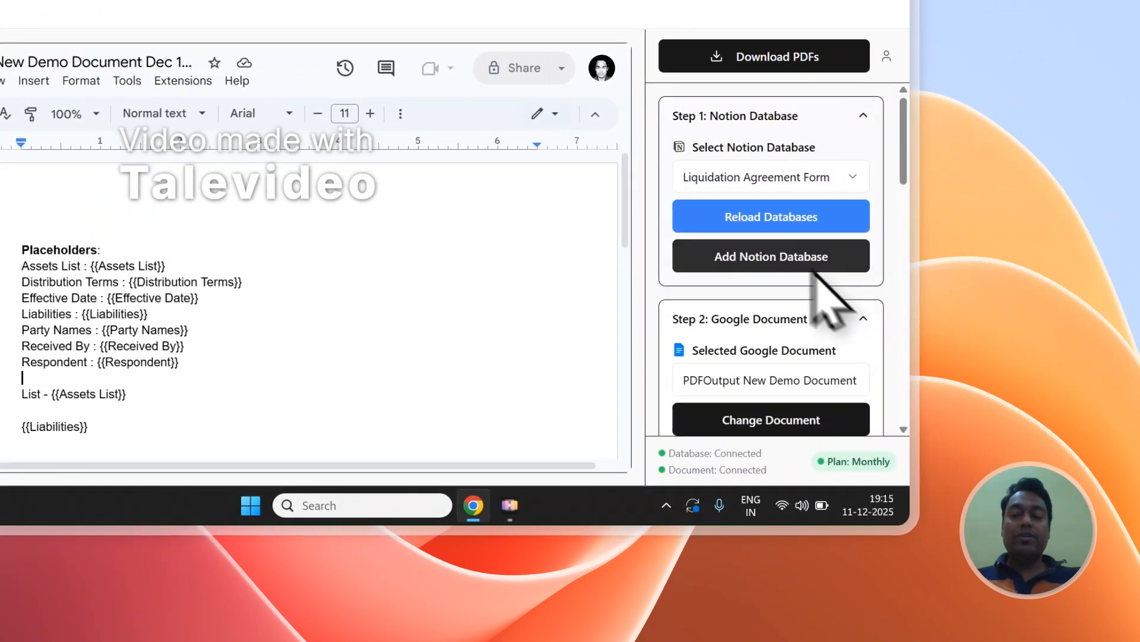
scroll(790, 280, "down", 4)
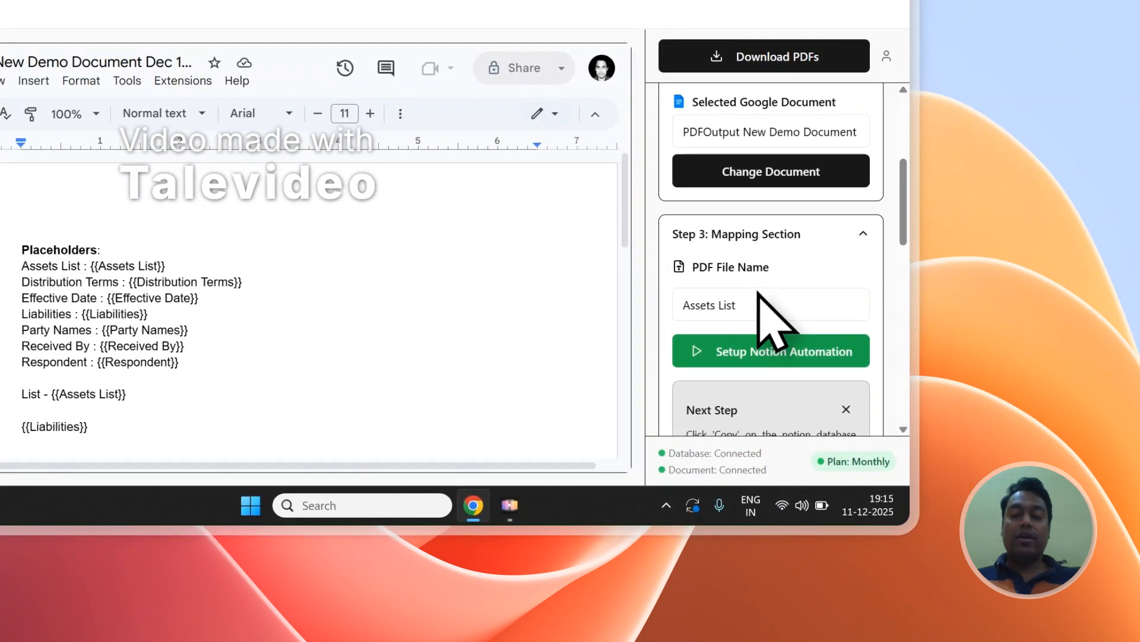
left_click(202, 100)
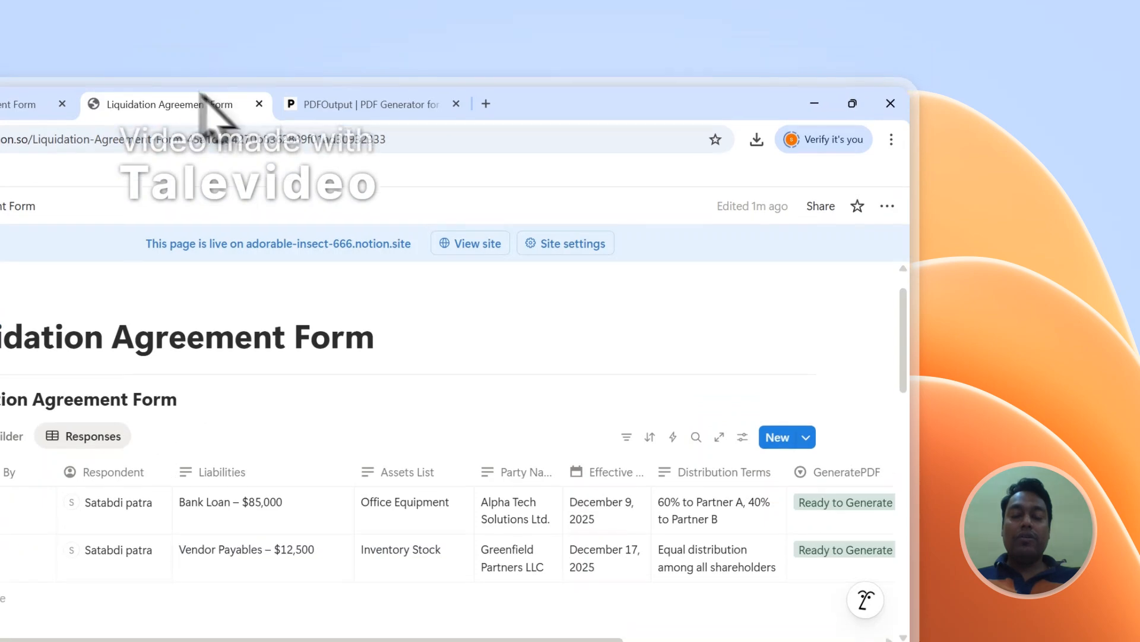
scroll(300, 451, "down", 1)
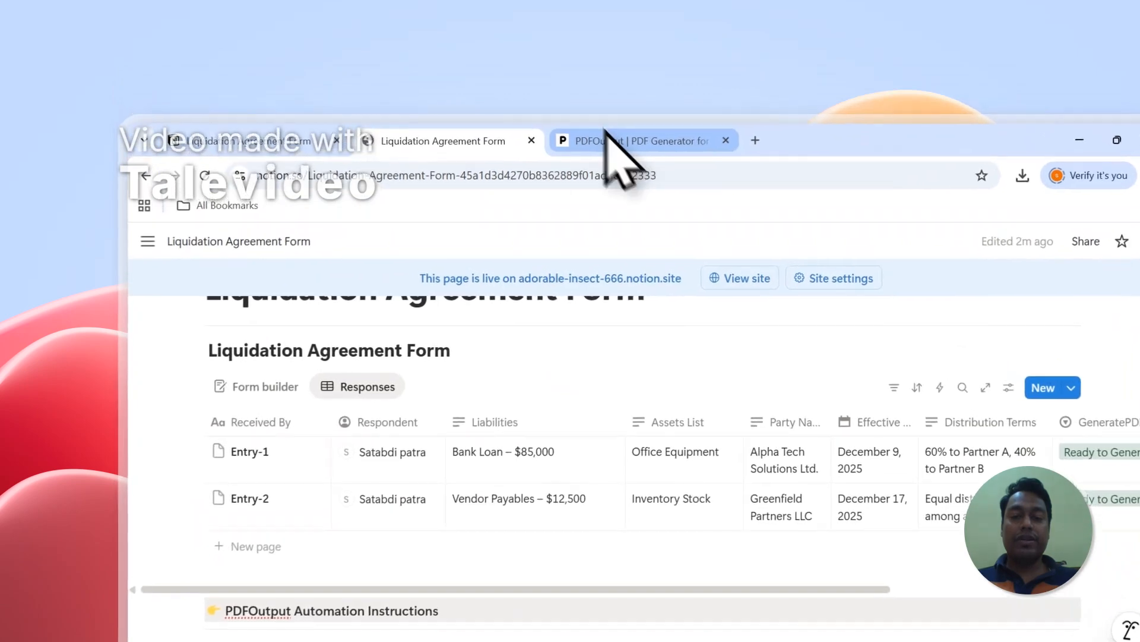
left_click(538, 87)
left_click(848, 393)
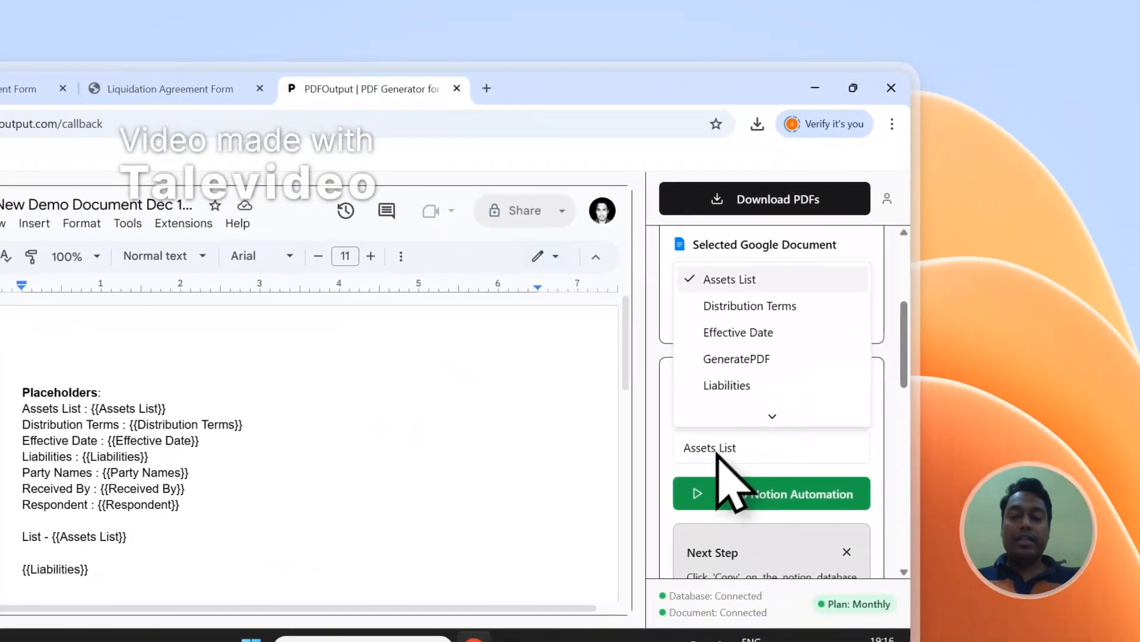
scroll(730, 470, "down", 2)
left_click(750, 389)
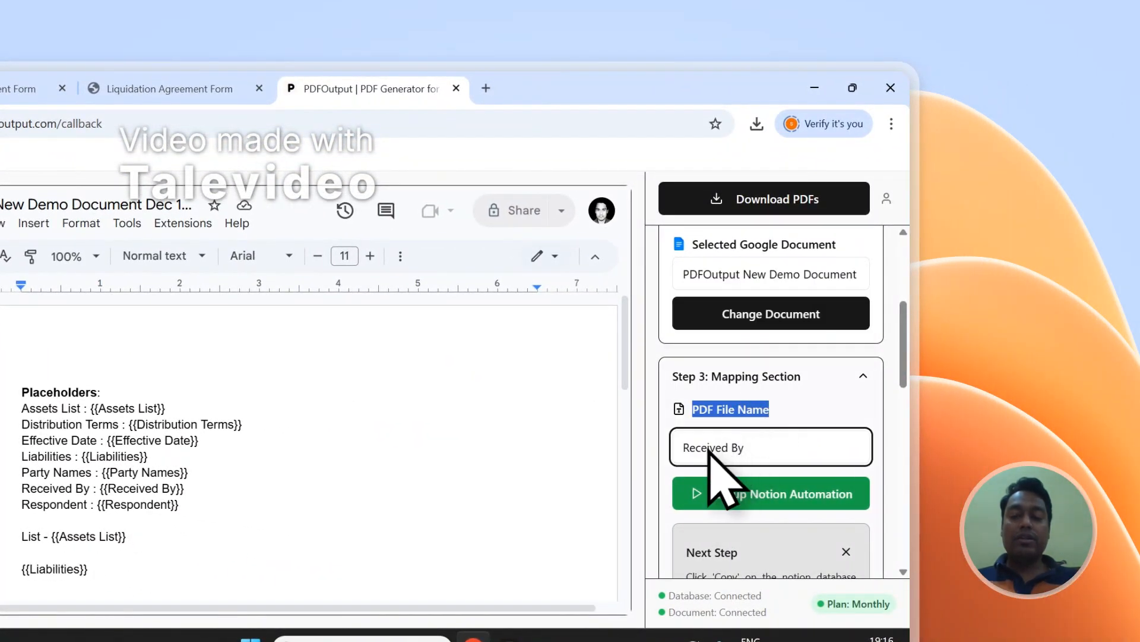
Check the GeneratePDF and PDFFiles columns of the Notion responses and generate the PDFs from PDFOutput
scroll(771, 413, "up", 3)
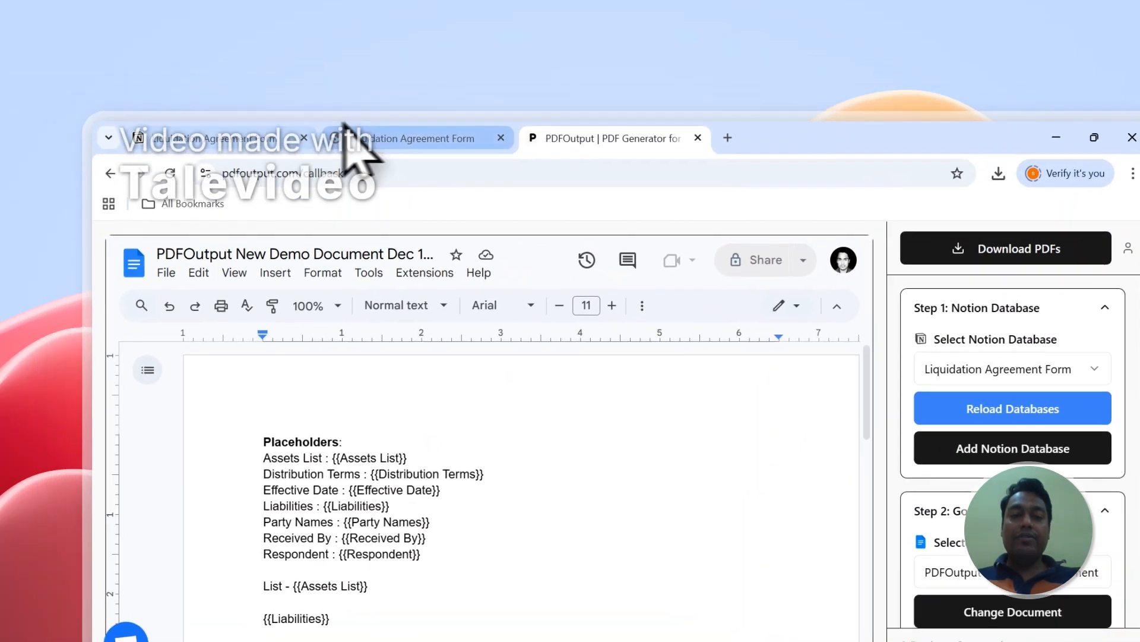
left_click(107, 85)
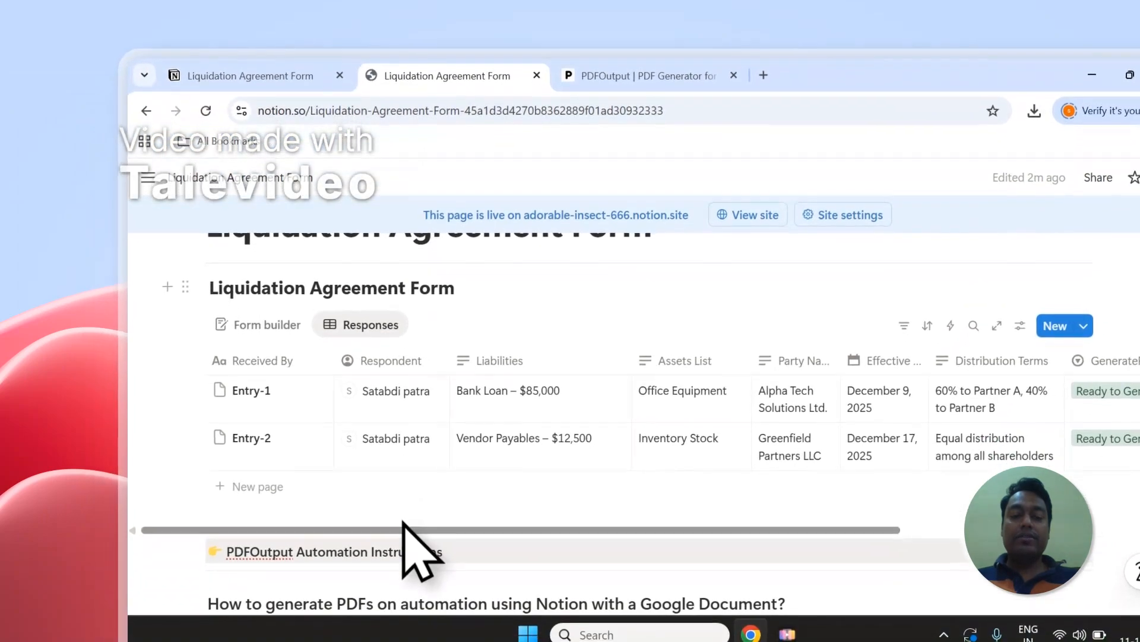
left_click_drag(399, 556, 819, 555)
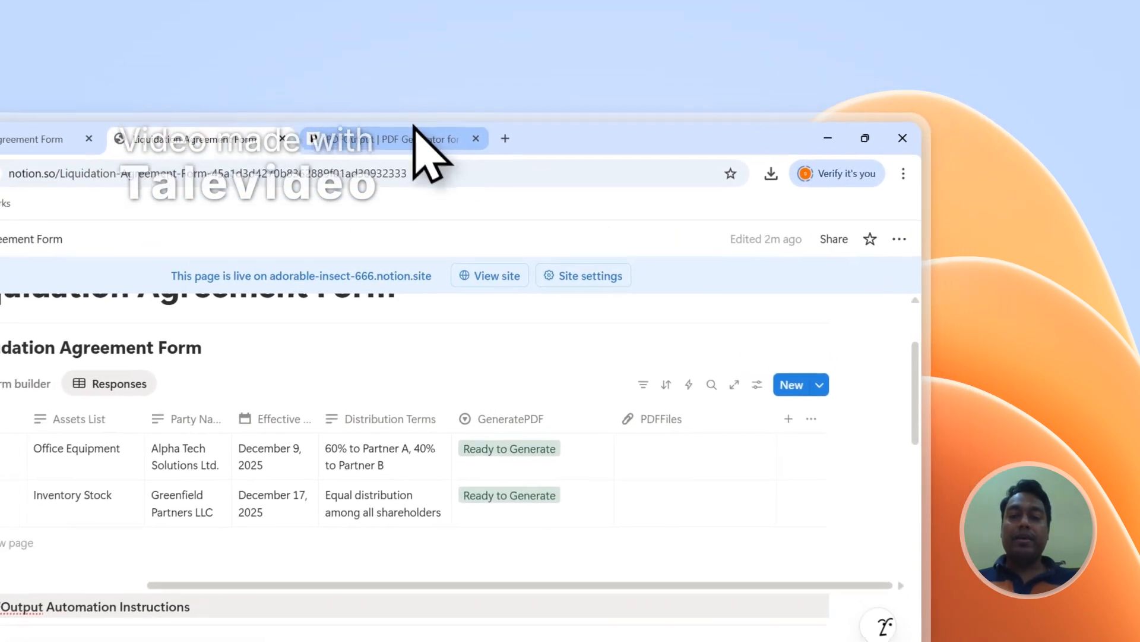
left_click(594, 87)
left_click(778, 268)
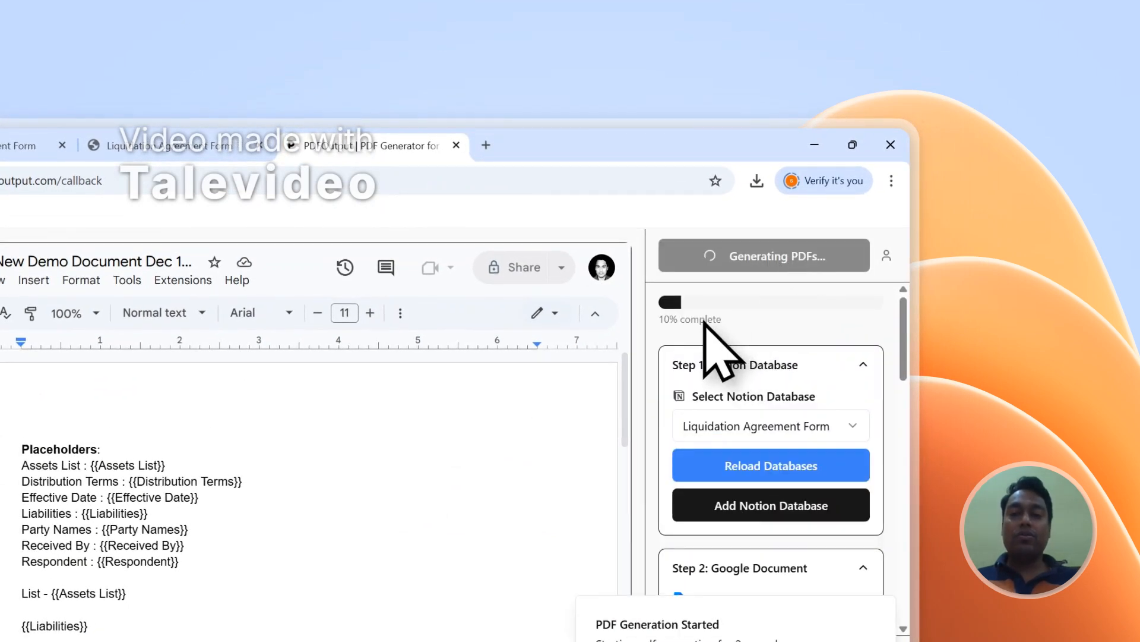
Open Entry-2.pdf from the PDFFiles column of the Notion responses and examine how its placeholders were filled
left_click(226, 144)
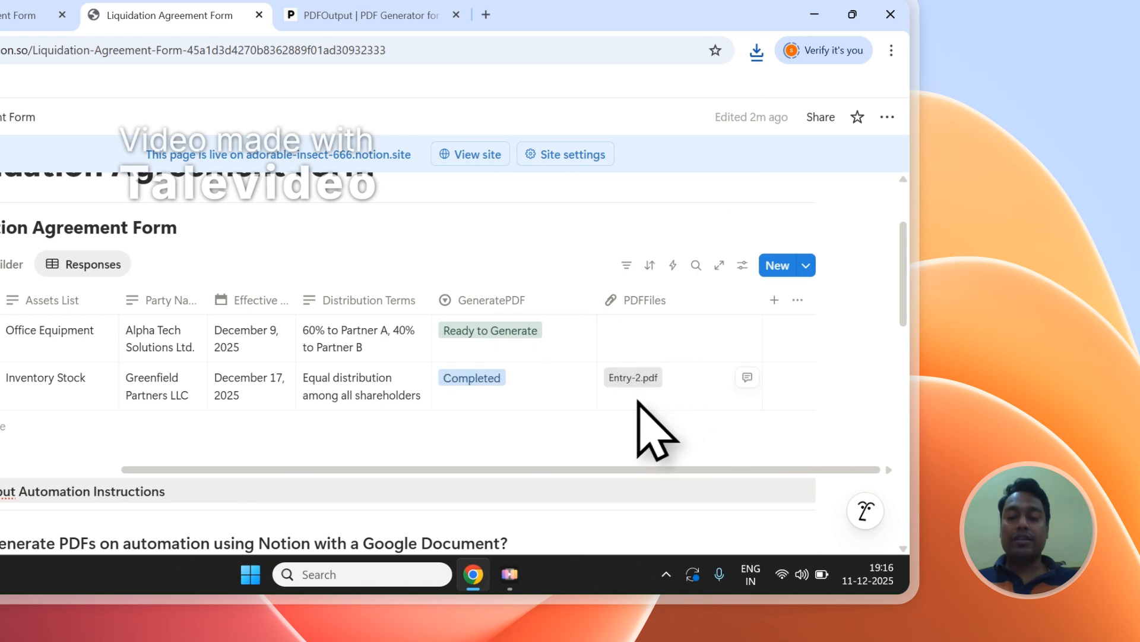
left_click(635, 383)
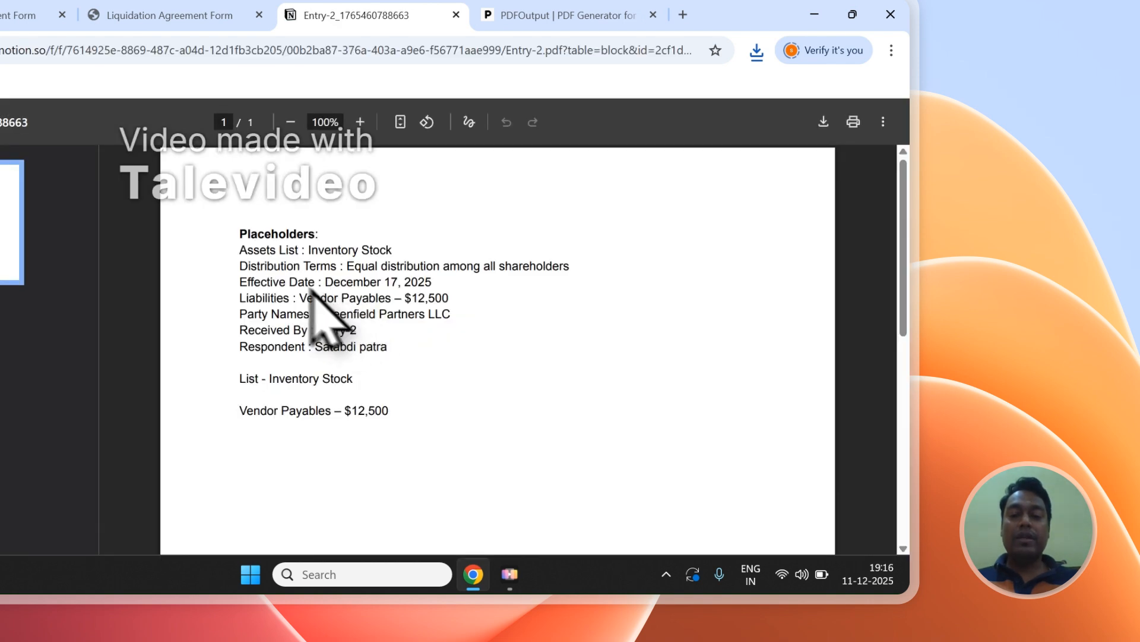
left_click_drag(252, 258, 369, 404)
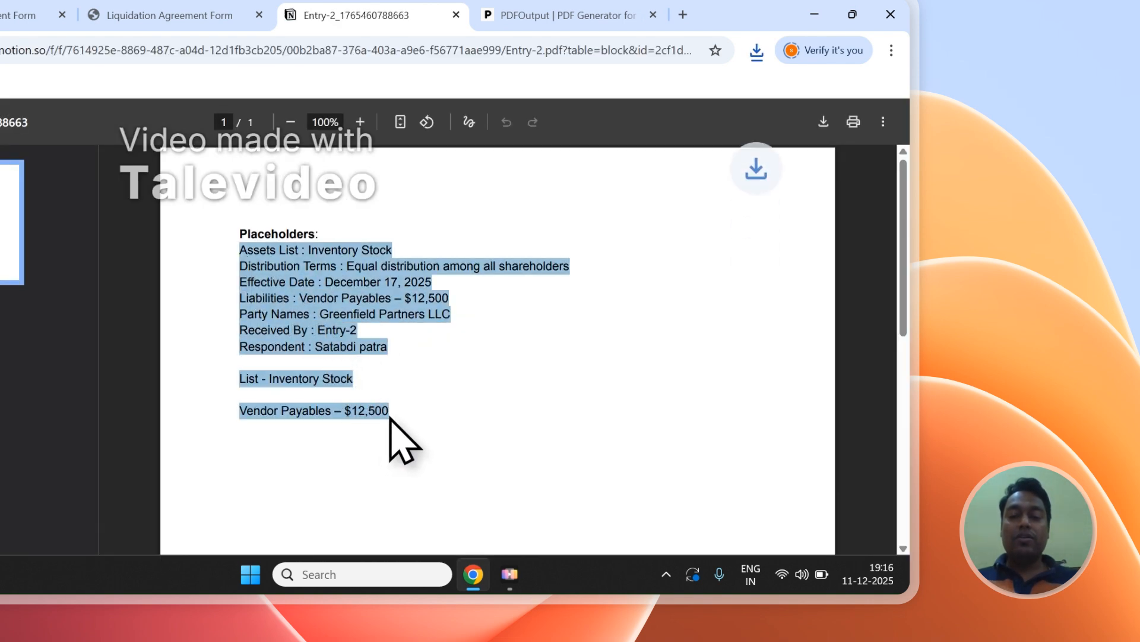
left_click(391, 340)
left_click_drag(309, 251, 407, 265)
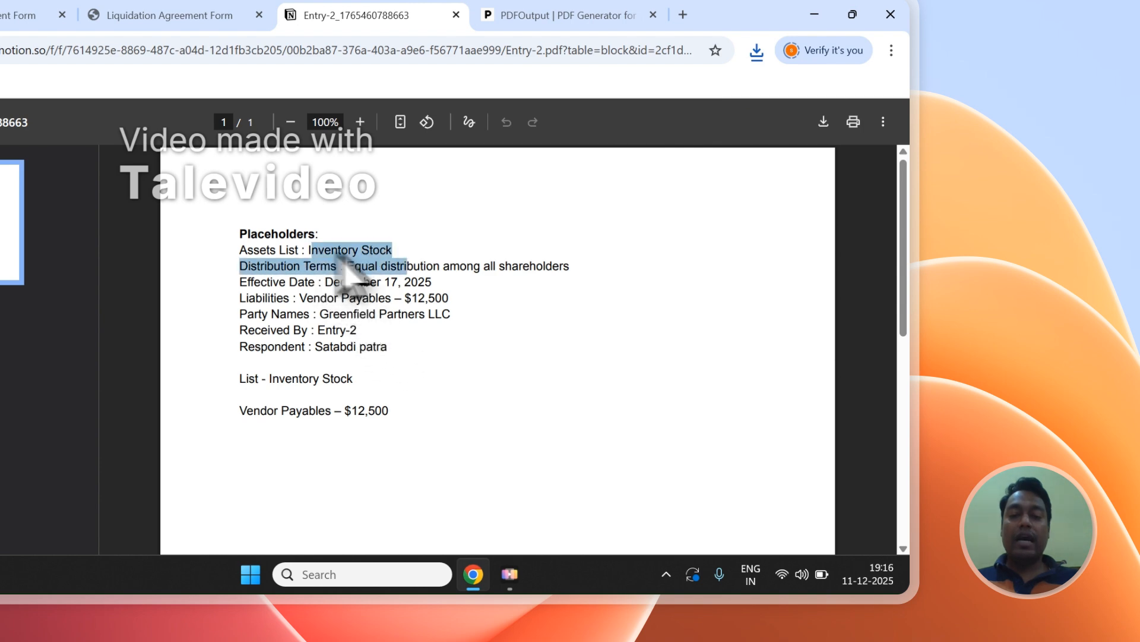
left_click_drag(331, 267, 426, 269)
left_click_drag(329, 315, 412, 298)
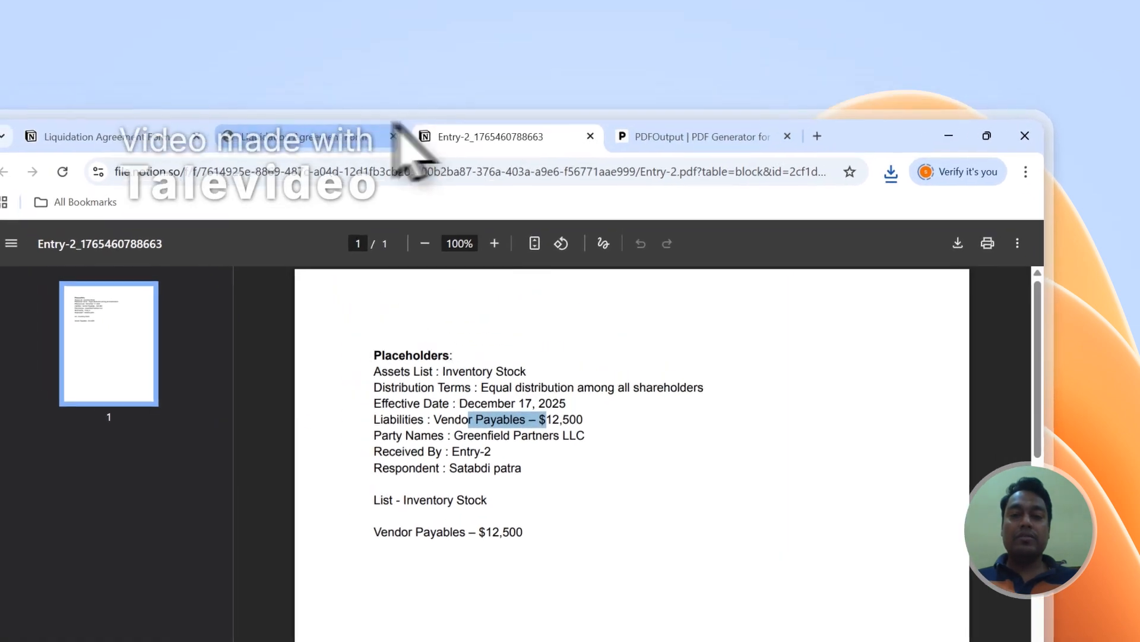
Open Entry-1.pdf from the Notion responses and compare its filled-in values with those in the Entry-2 PDF
left_click(169, 15)
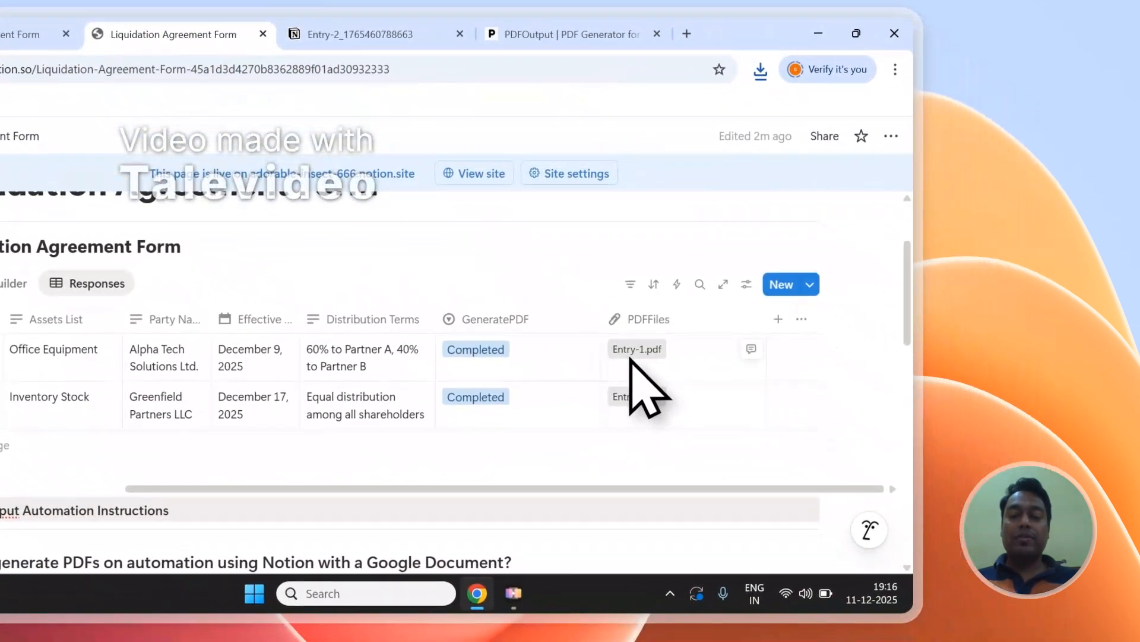
left_click(669, 384)
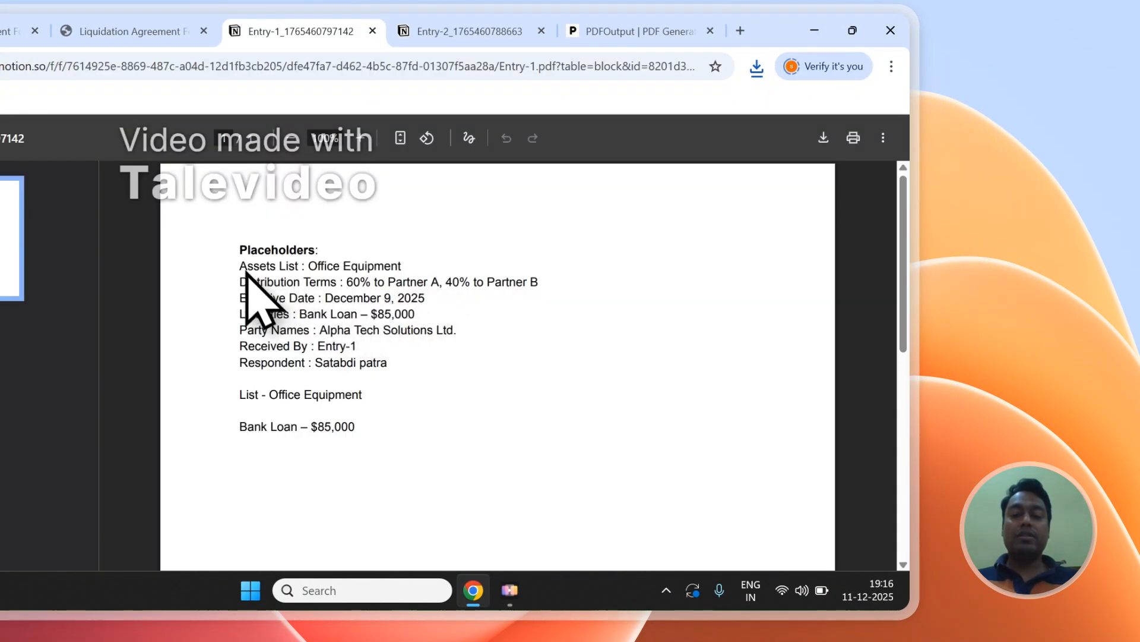
left_click_drag(245, 271, 340, 382)
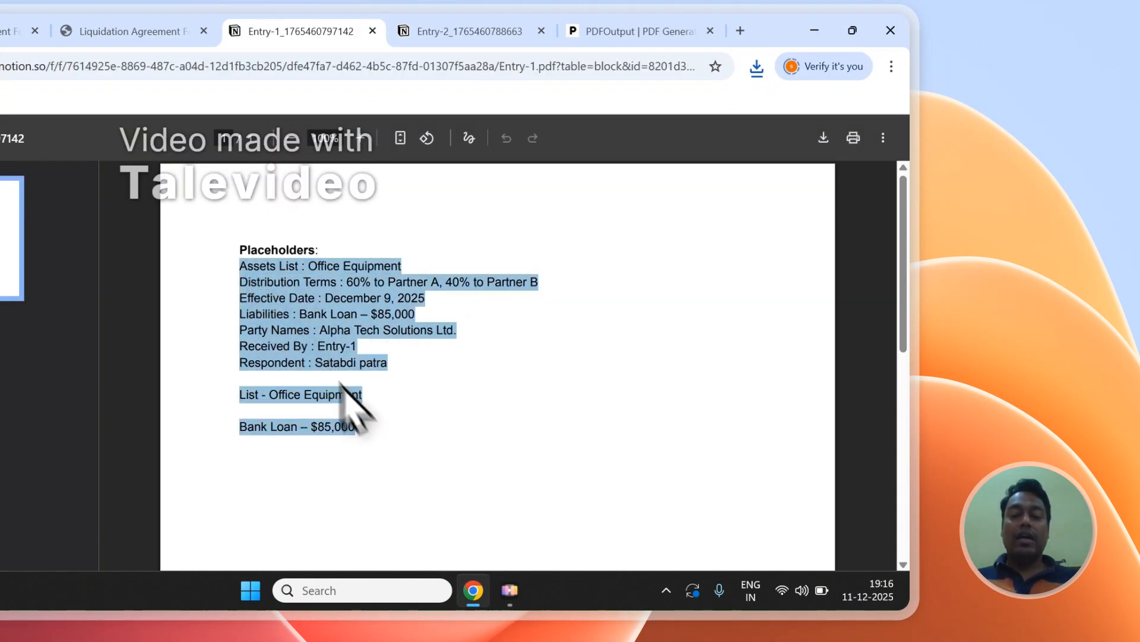
left_click(374, 326)
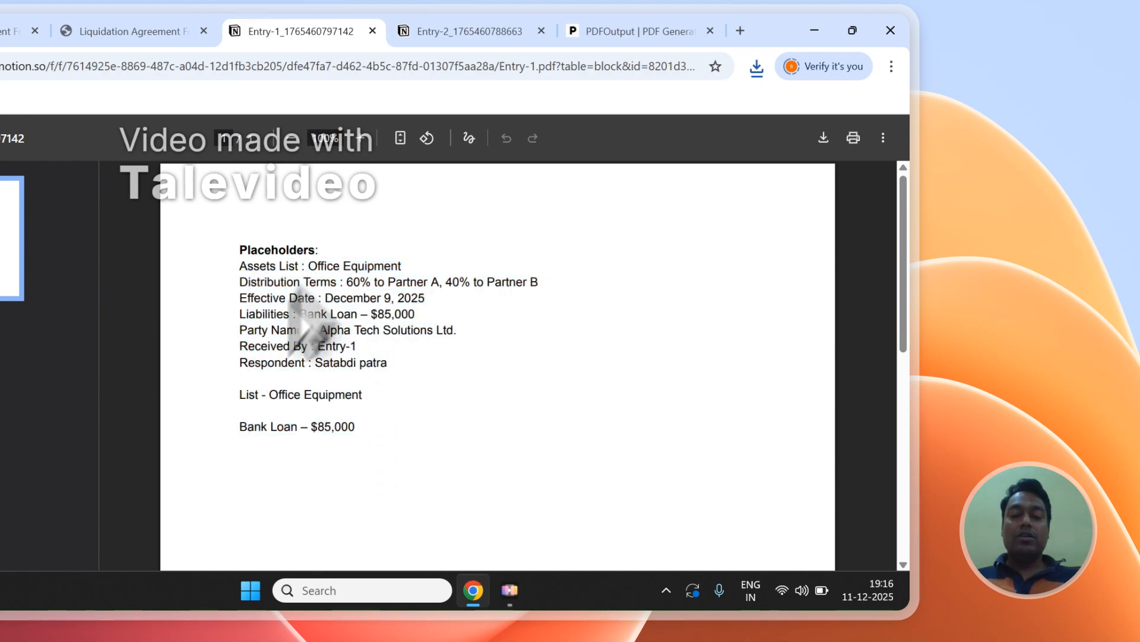
left_click(469, 31)
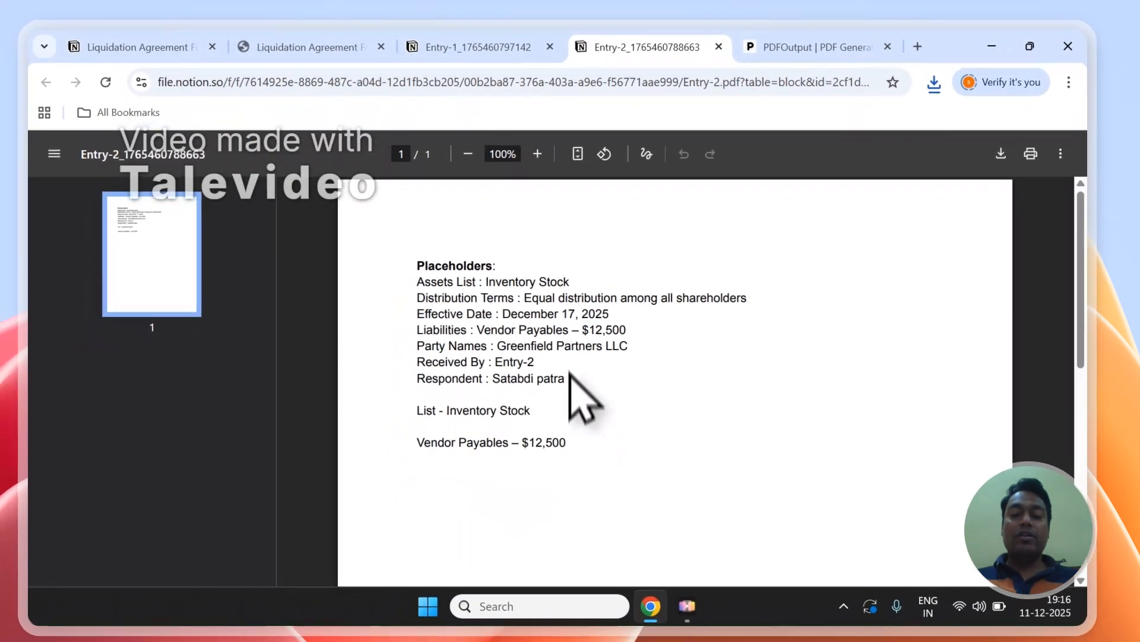
key("ctrl+shift+Tab")
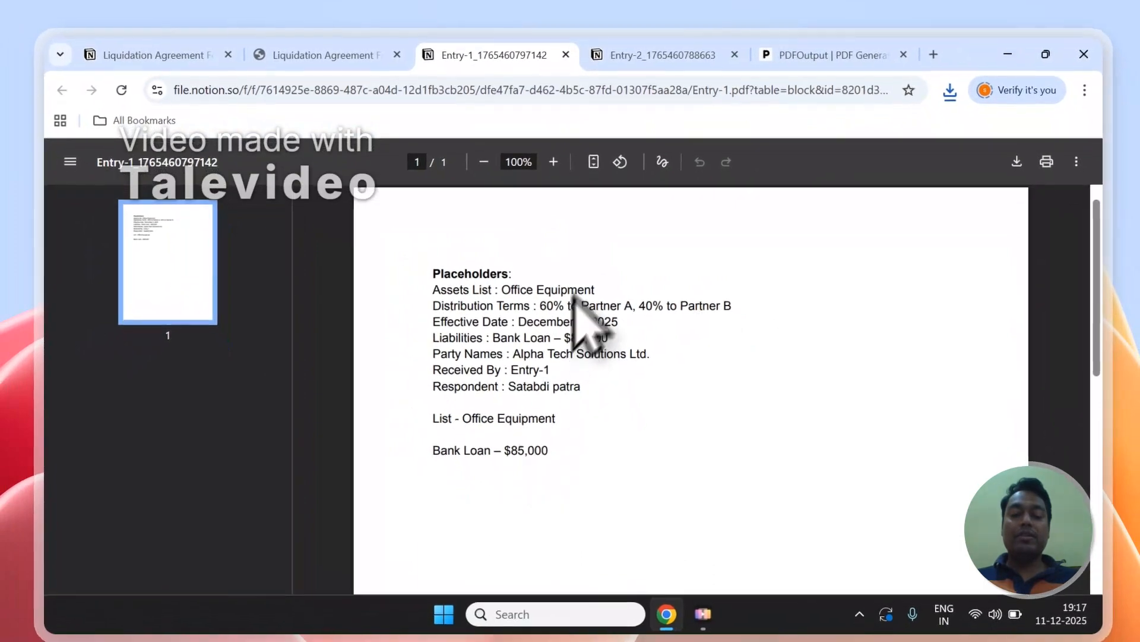
left_click(683, 56)
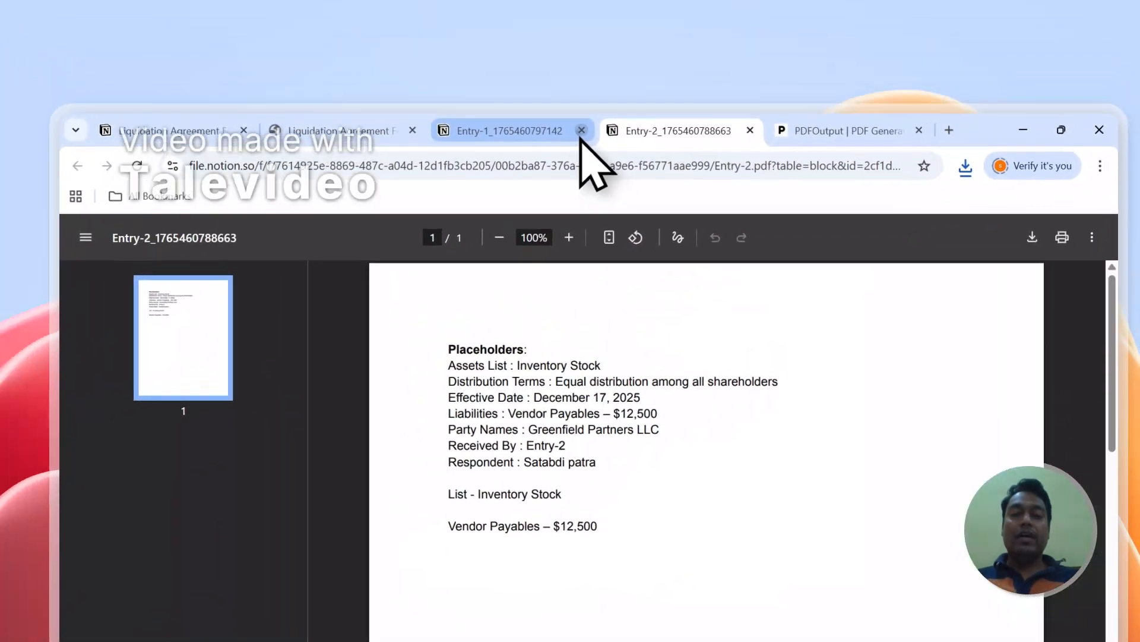
Close both generated PDFs and set up the Notion automation in PDFOutput's mapping section
left_click(566, 54)
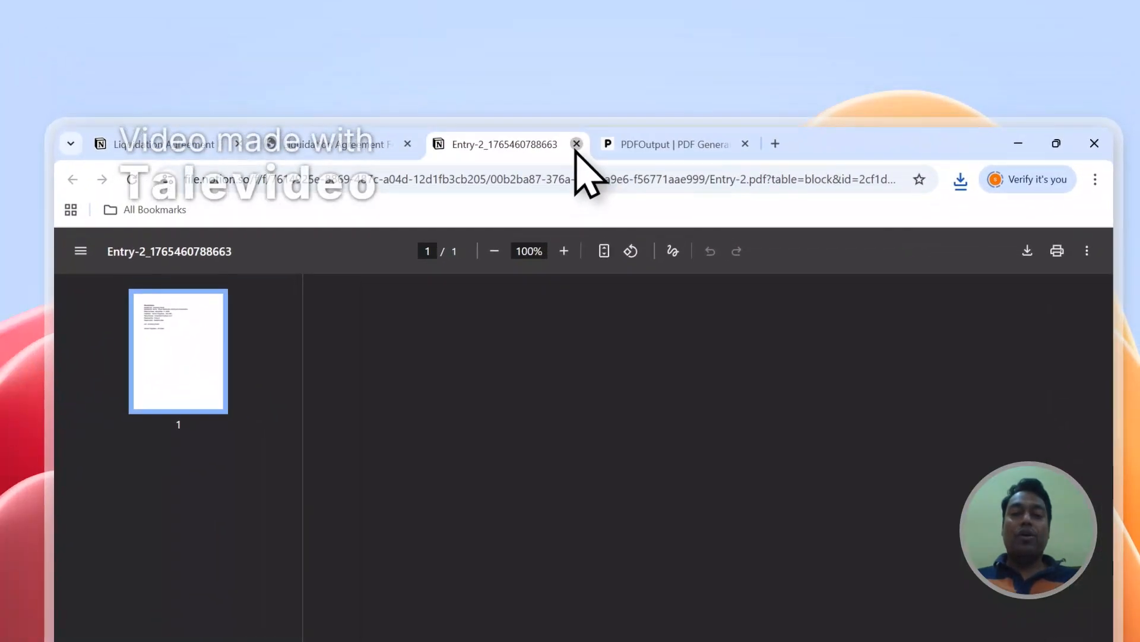
left_click(576, 144)
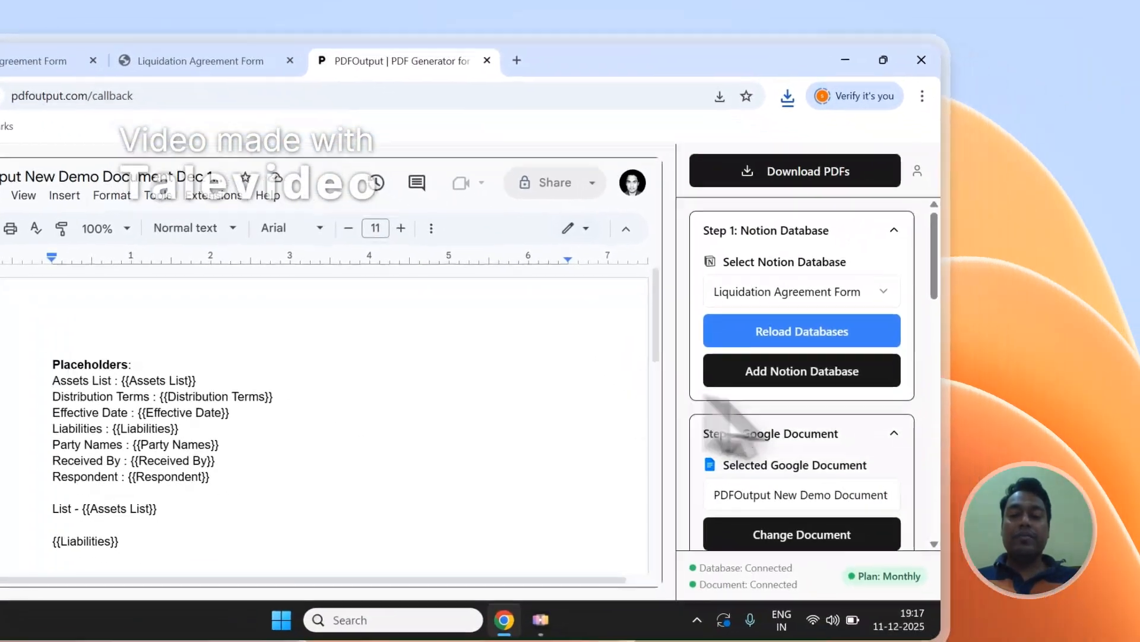
scroll(1021, 508, "down", 4)
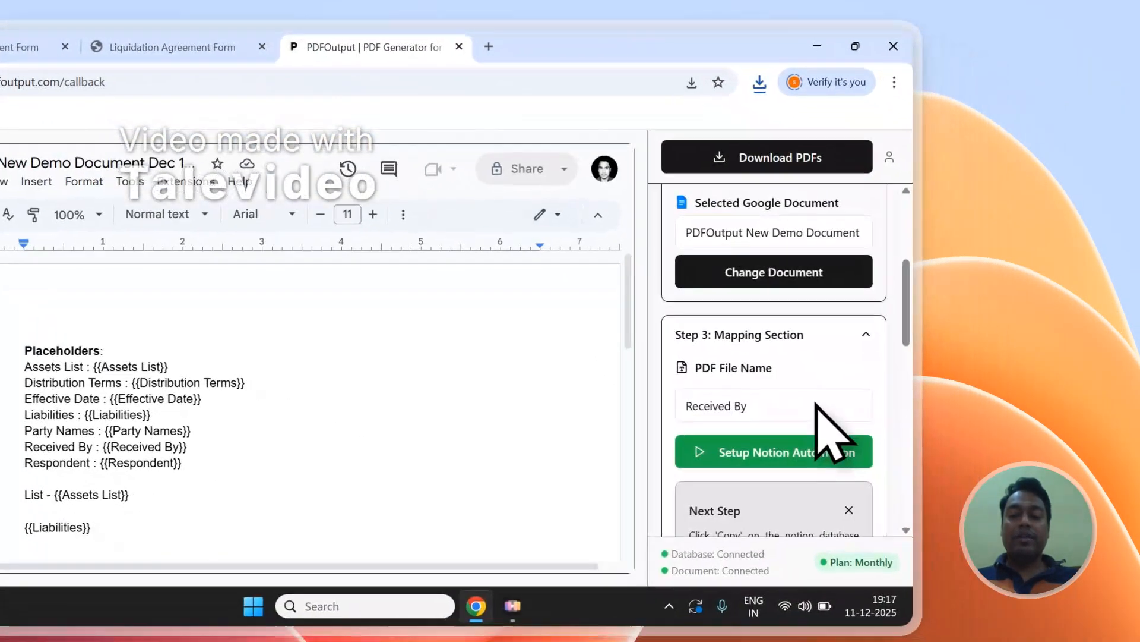
left_click(793, 455)
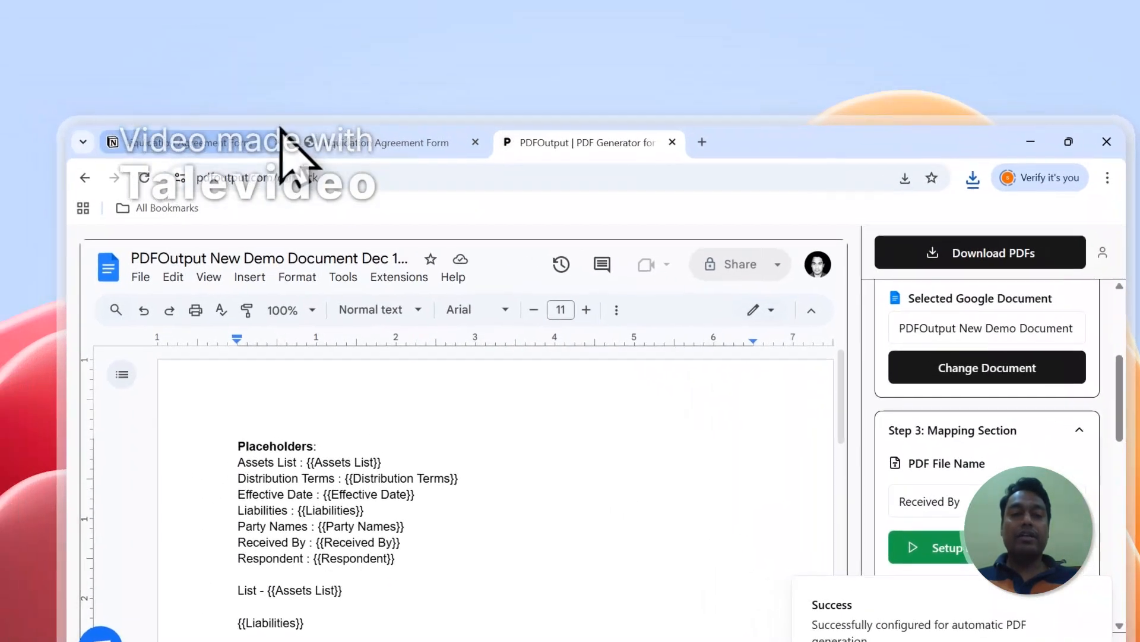
Add a new row to the Notion responses and set its GeneratePDF status to Ready to Generate
left_click(59, 36)
left_click(344, 145)
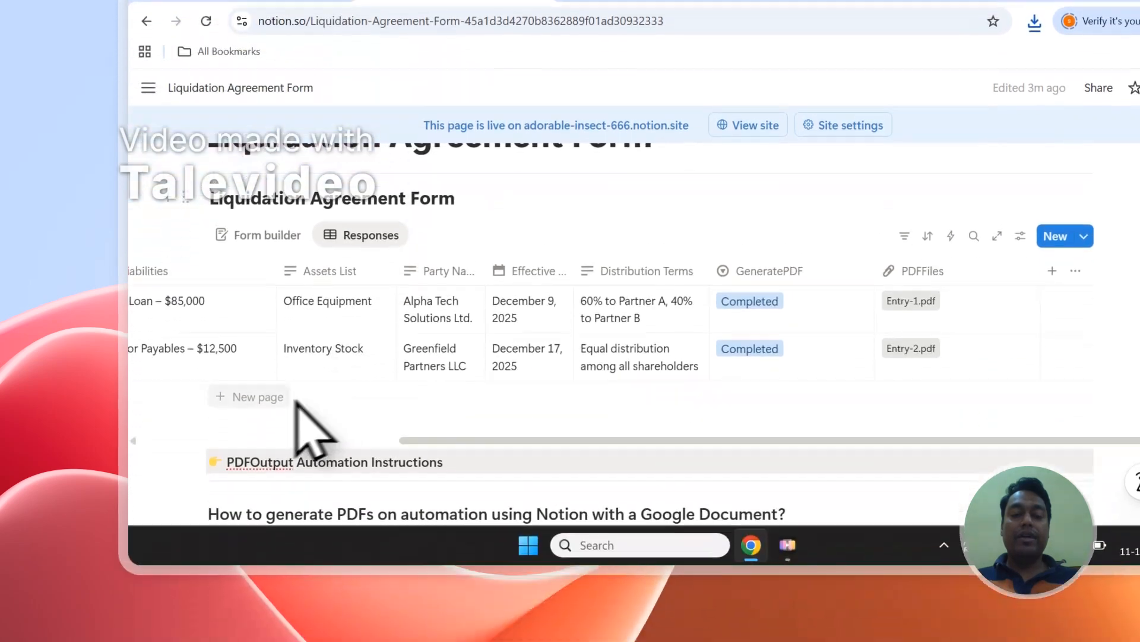
left_click(294, 518)
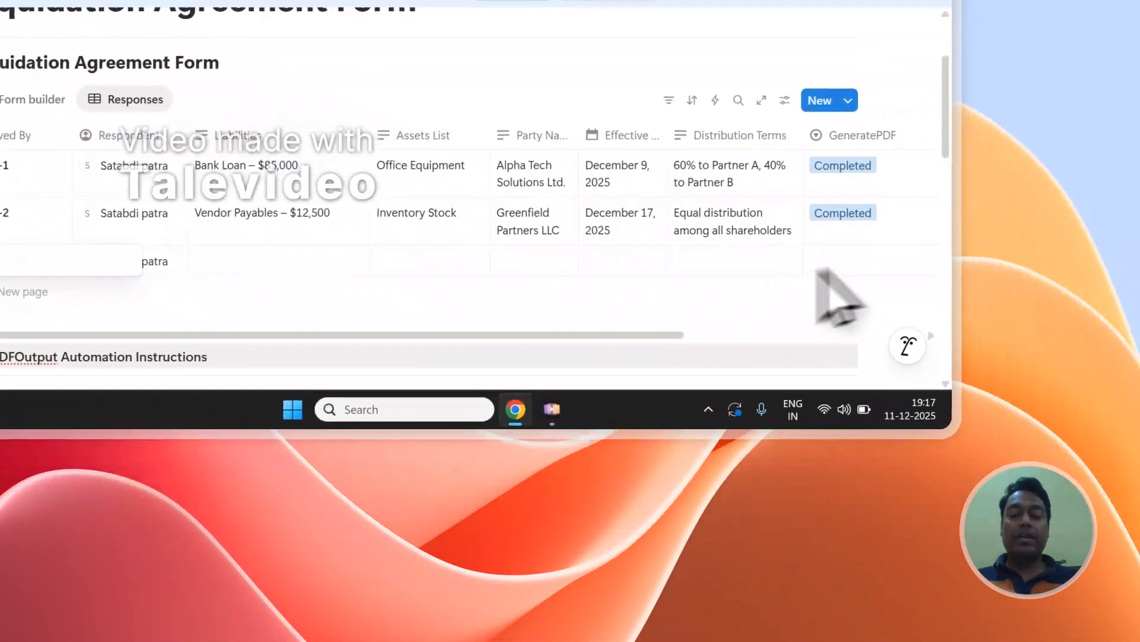
left_click(1104, 512)
left_click(830, 243)
left_click(764, 144)
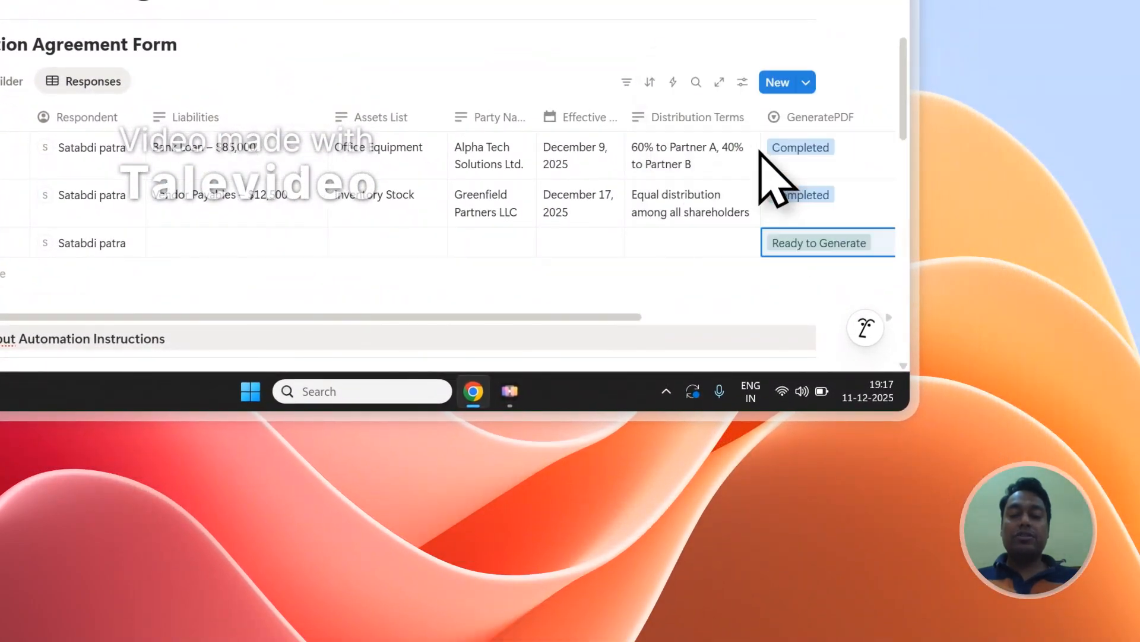
left_click_drag(637, 316, 772, 323)
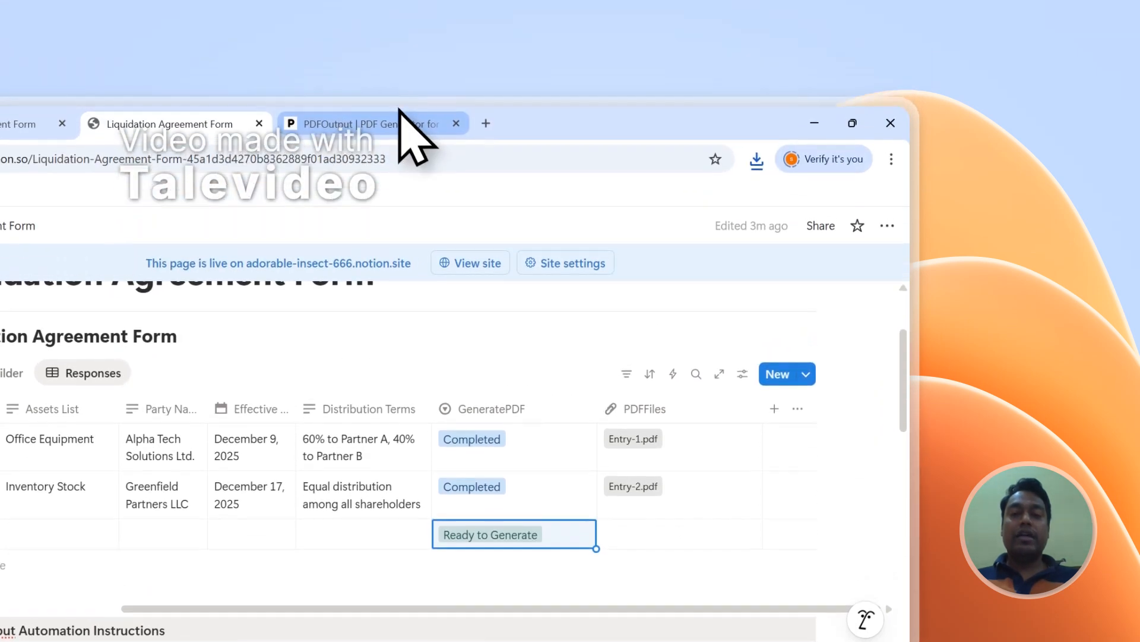
Switch back to PDFOutput and review its Notion database, Google document and mapping sections
left_click(408, 127)
scroll(746, 483, "up", 5)
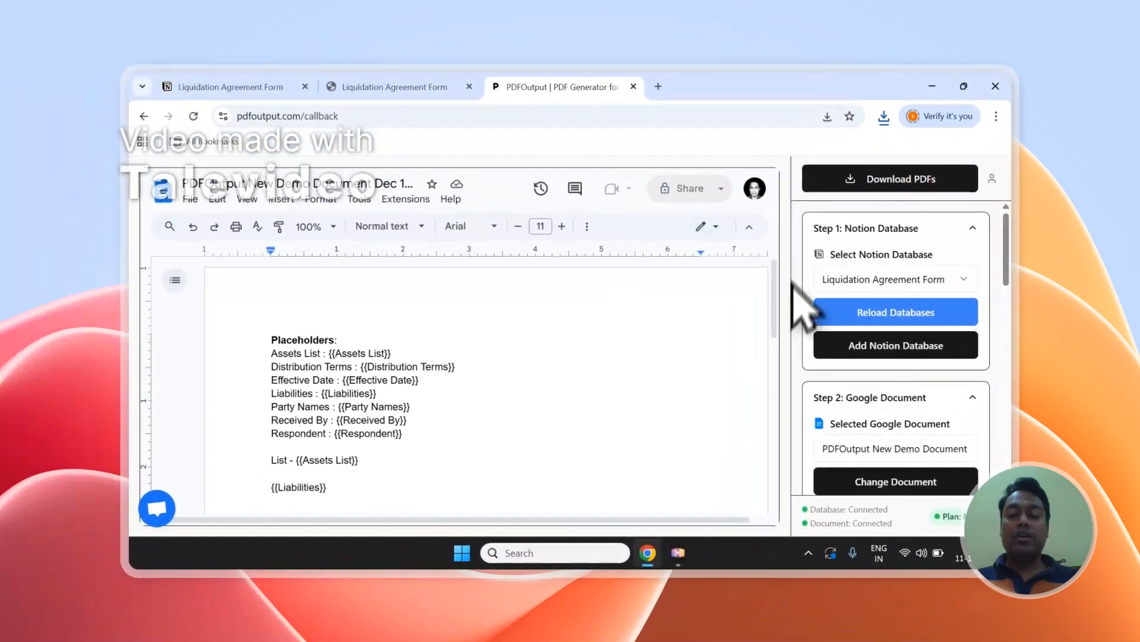
scroll(810, 453, "down", 2)
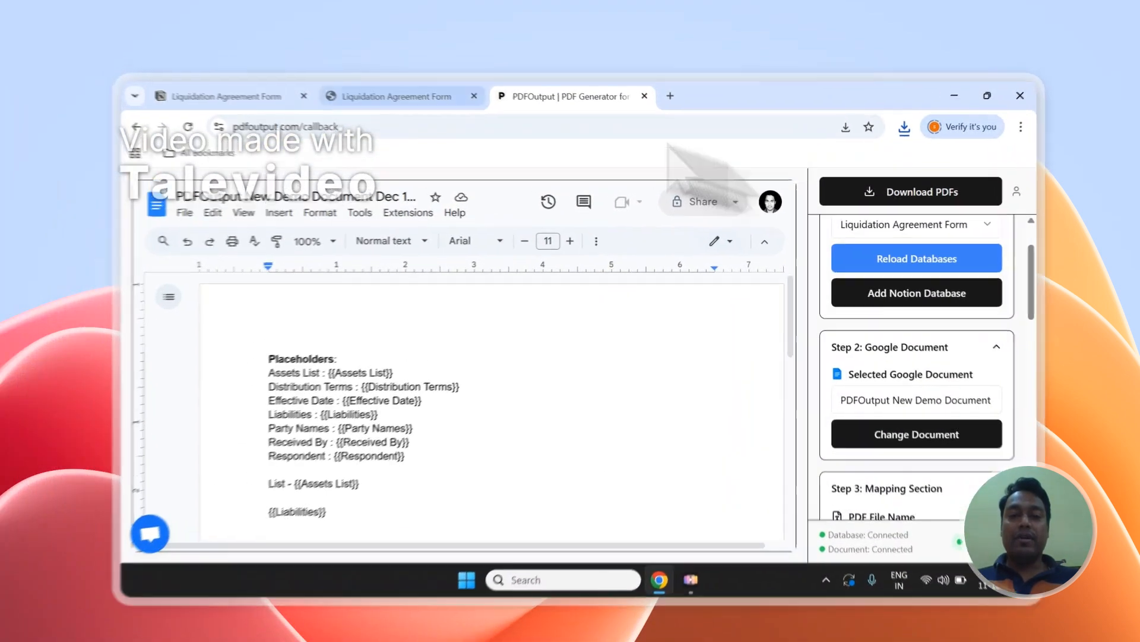
Review the GeneratePDF statuses in the Notion responses, switch back to PDFOutput and open its support chat
left_click(397, 96)
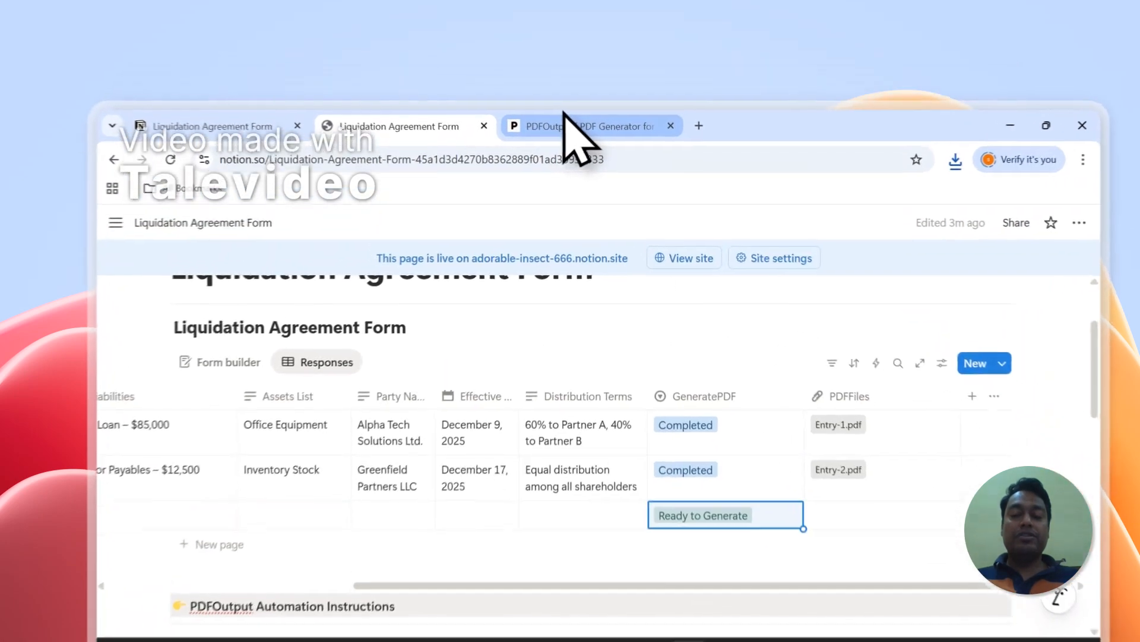
left_click(556, 86)
left_click(141, 575)
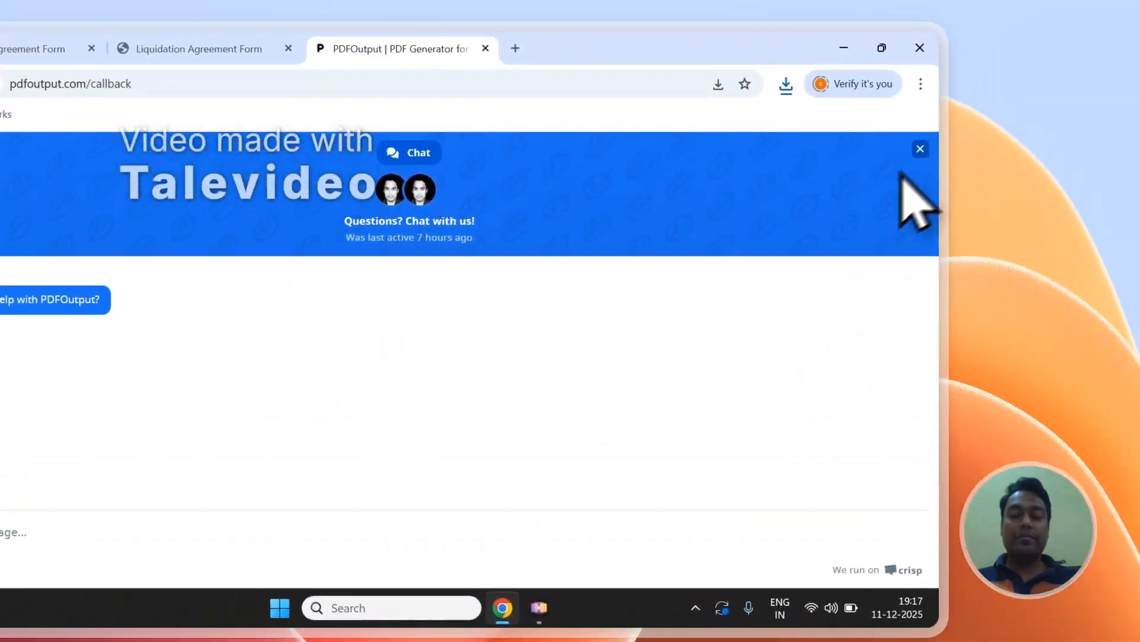
Close the support chat and sign out of the PDFOutput account
left_click(996, 239)
left_click(889, 179)
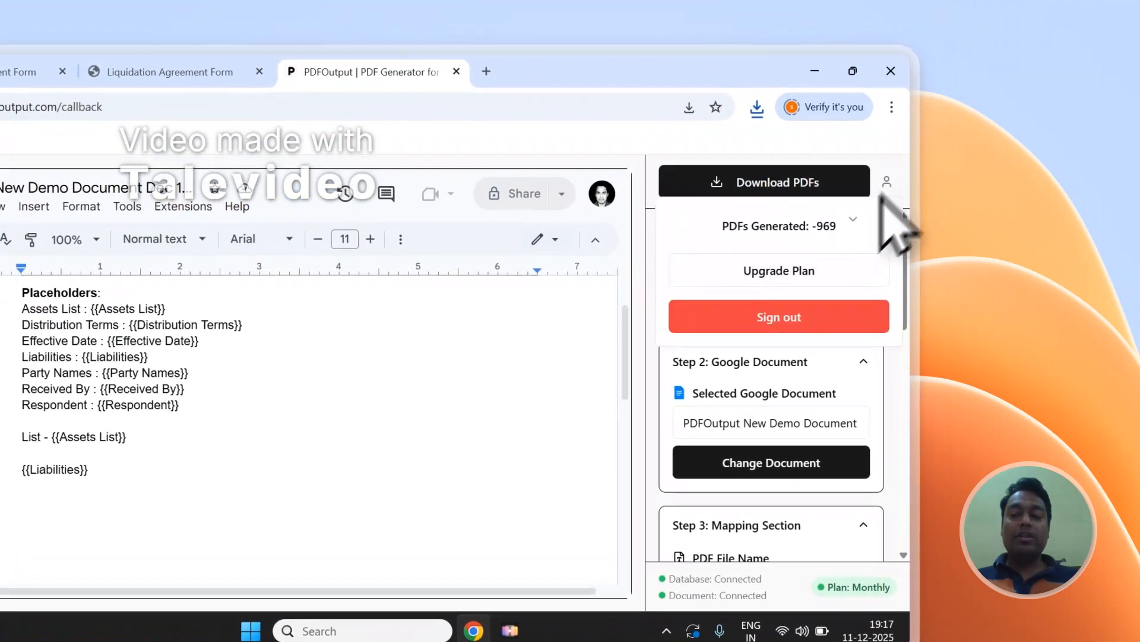
left_click(759, 326)
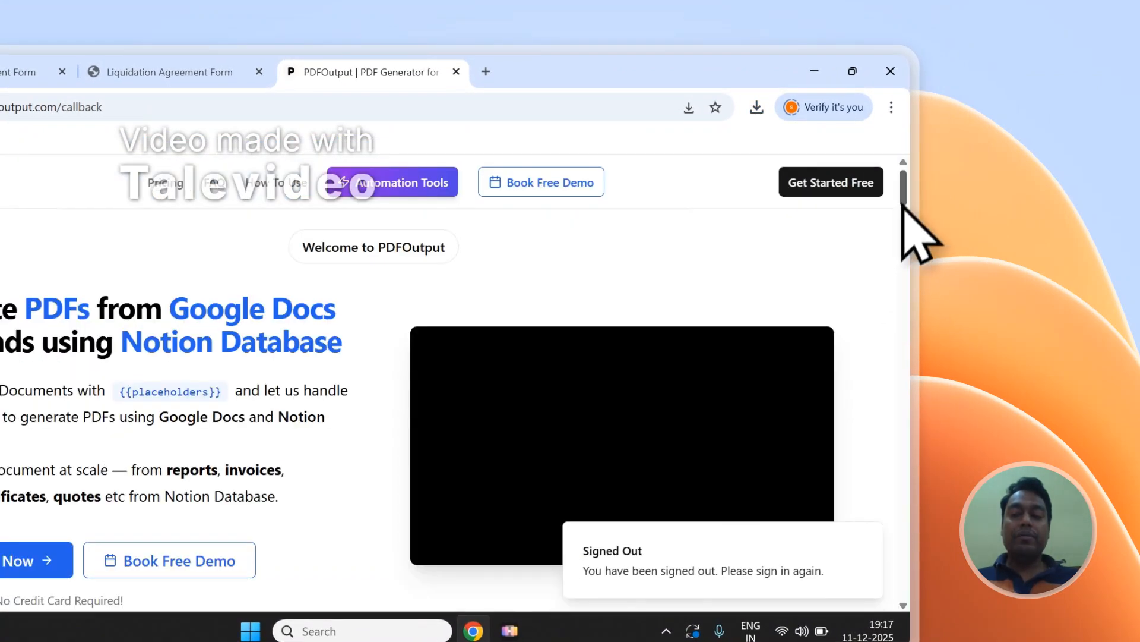
Open PDFOutput's contact page from the home page footer and examine its Send Message form
left_click_drag(903, 203, 907, 621)
scroll(182, 468, "down", 8)
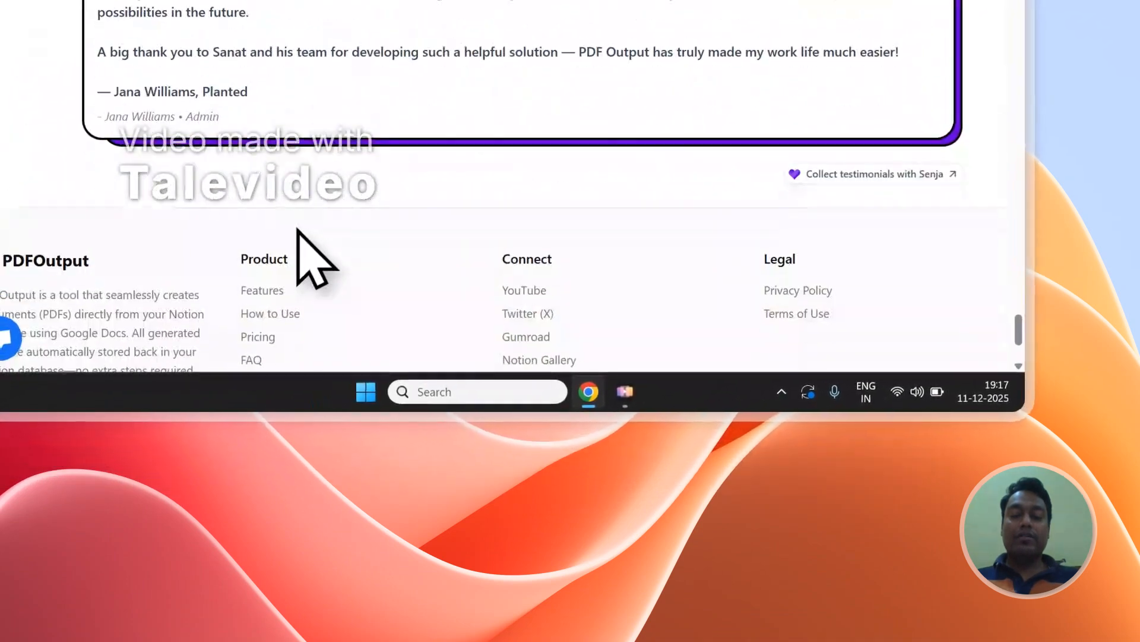
scroll(286, 238, "down", 3)
left_click(273, 256)
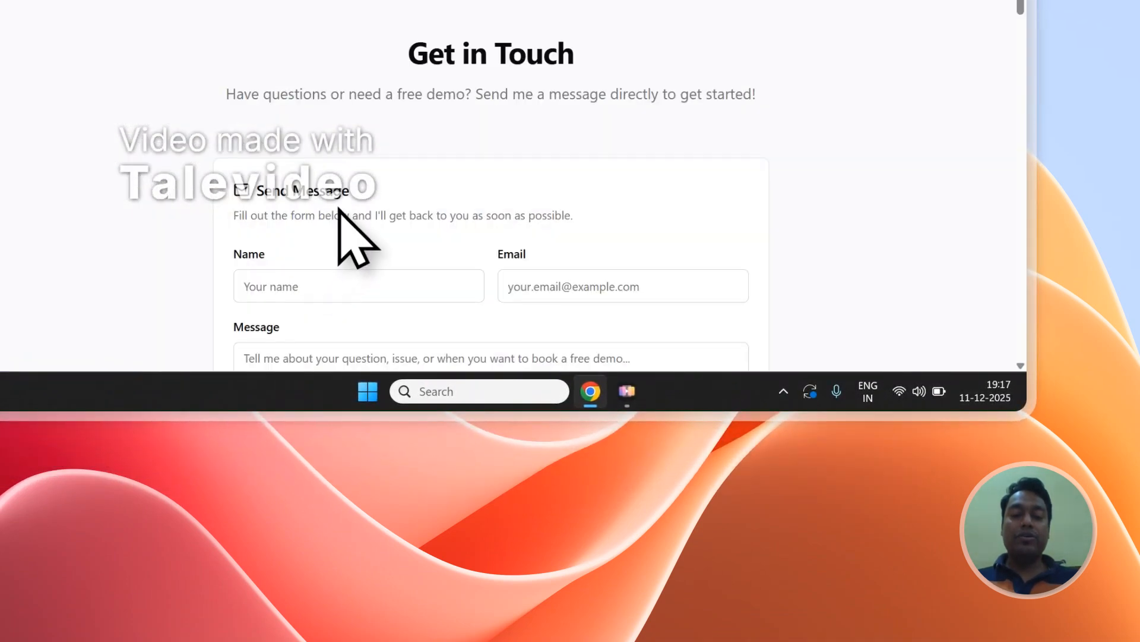
scroll(341, 207, "down", 3)
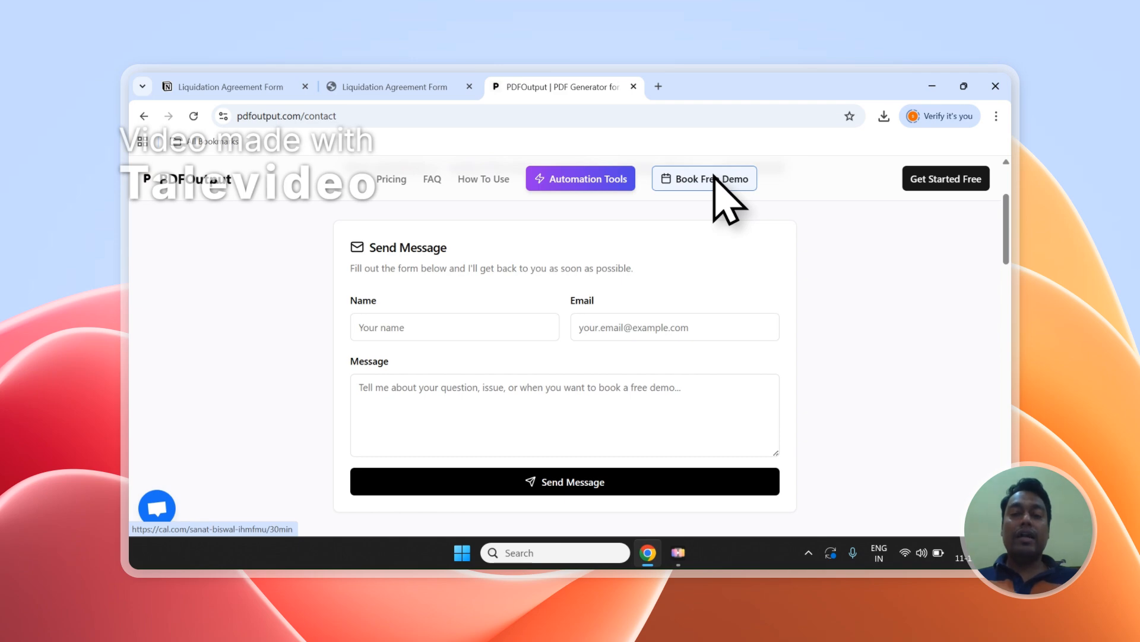
Switch back to the Notion Liquidation Agreement Form responses and narrow the GeneratePDF column
left_click(392, 86)
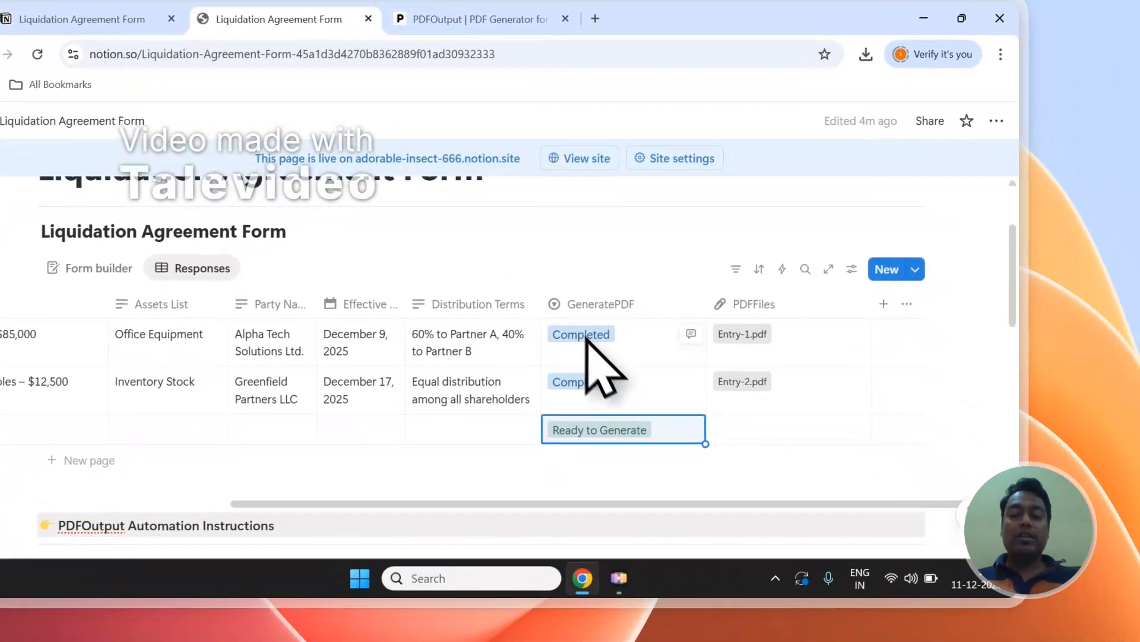
scroll(639, 443, "up", 2)
scroll(645, 449, "down", 1)
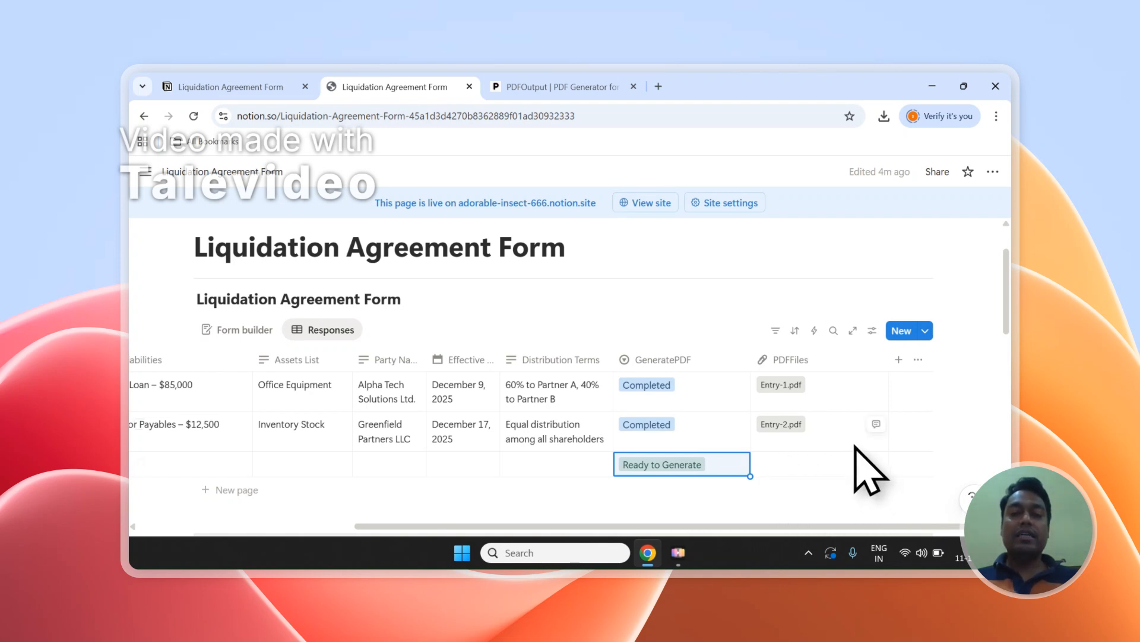
left_click_drag(629, 333, 594, 333)
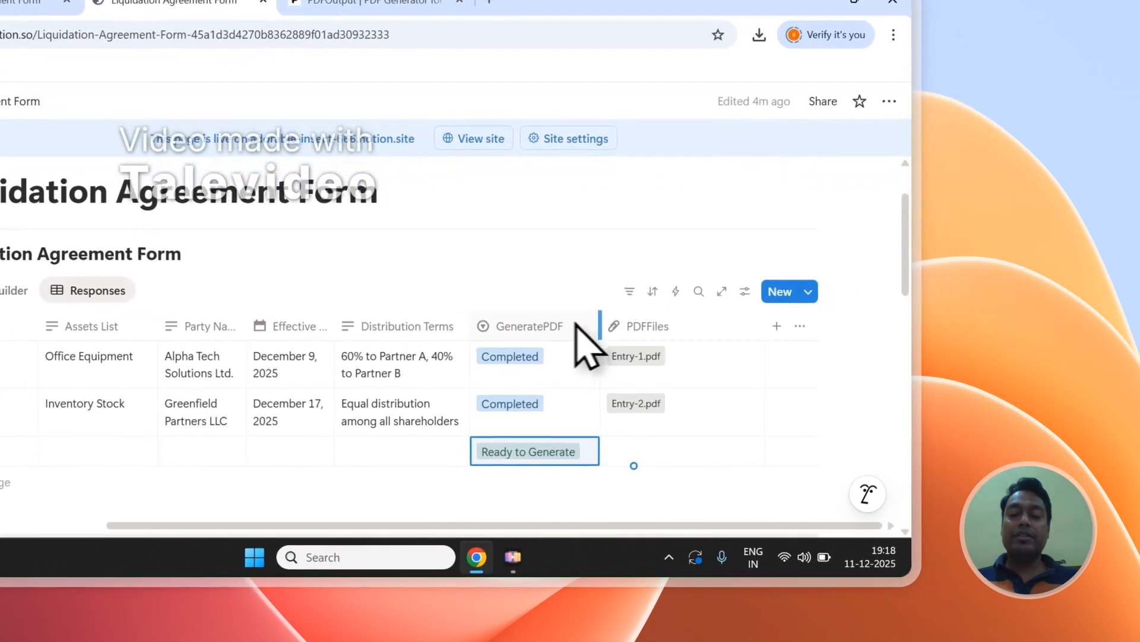